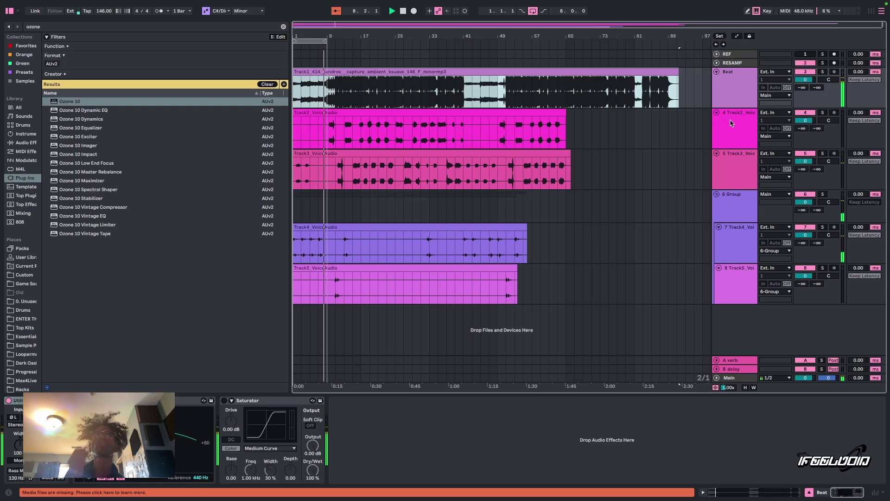
# Group the Track2 and Track3 voice tracks into a MAIN group within the VOX vocal group
pyautogui.click(732, 123)
pyautogui.click(741, 163)
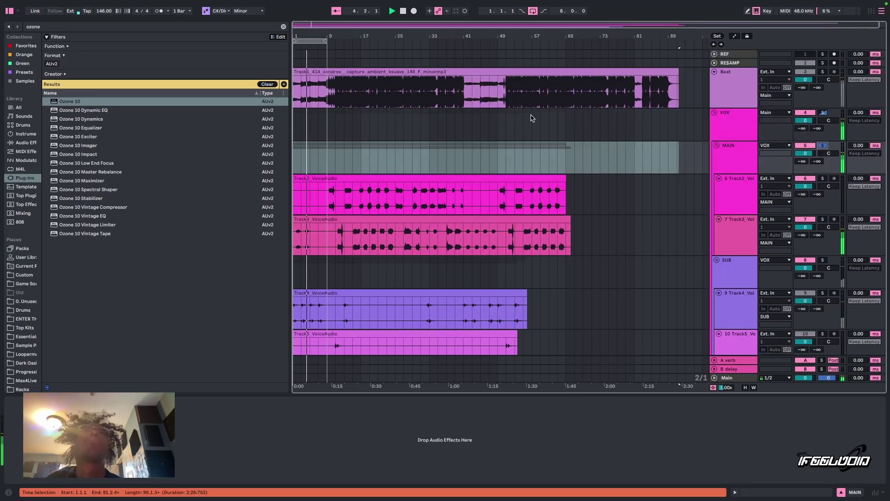
# Cut the silent gaps out of the Track2 and Track3 voice clips
pyautogui.click(424, 206)
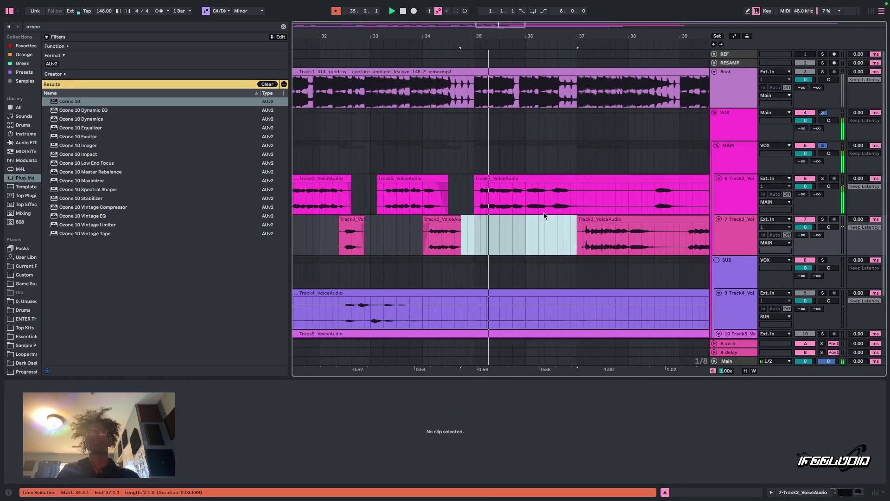
pyautogui.click(474, 186)
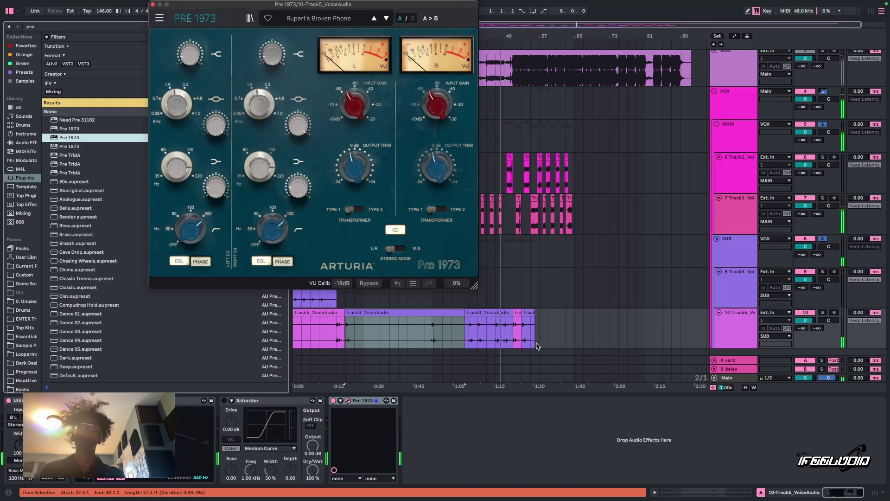
# Move the opening Track4 voice clip onto the Track5 track at 1.1.1 and play from the beginning
pyautogui.click(328, 327)
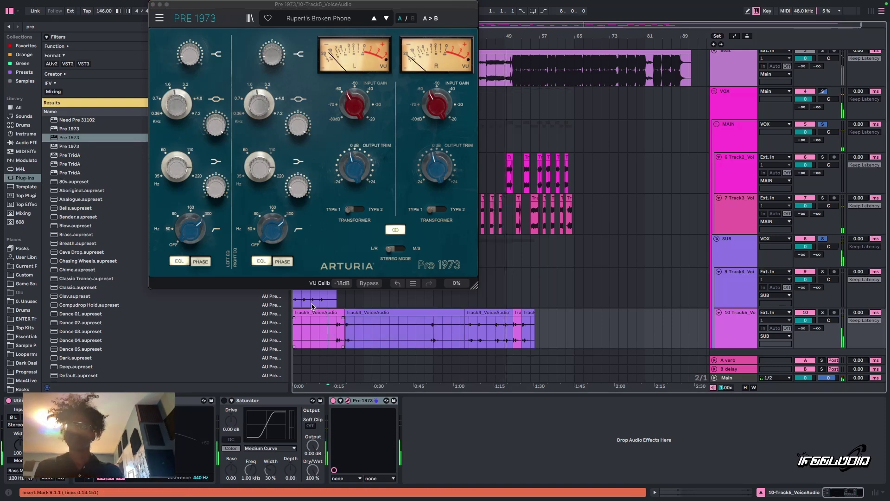
pyautogui.scroll(2, 310, 325)
pyautogui.doubleClick(309, 344)
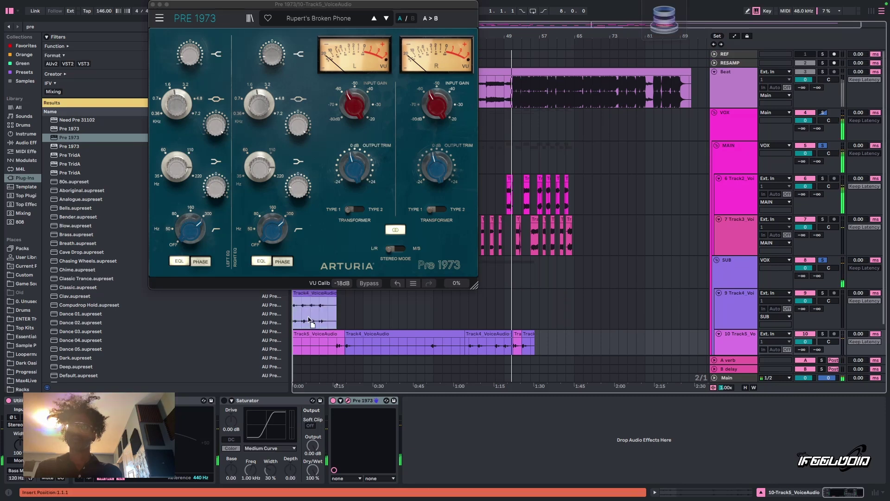
pyautogui.press('space')
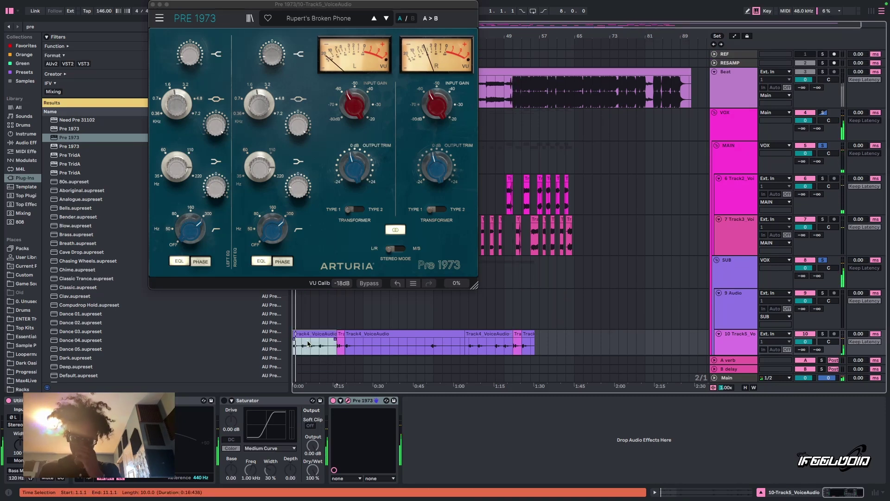
# Turn off solo on the vocal groups SUB and MAIN so the vocals play with the beat
pyautogui.click(827, 260)
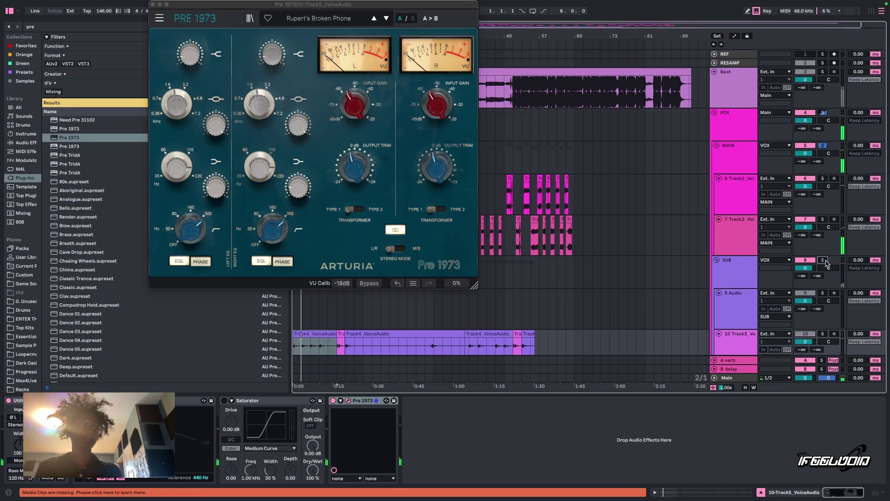
pyautogui.click(824, 146)
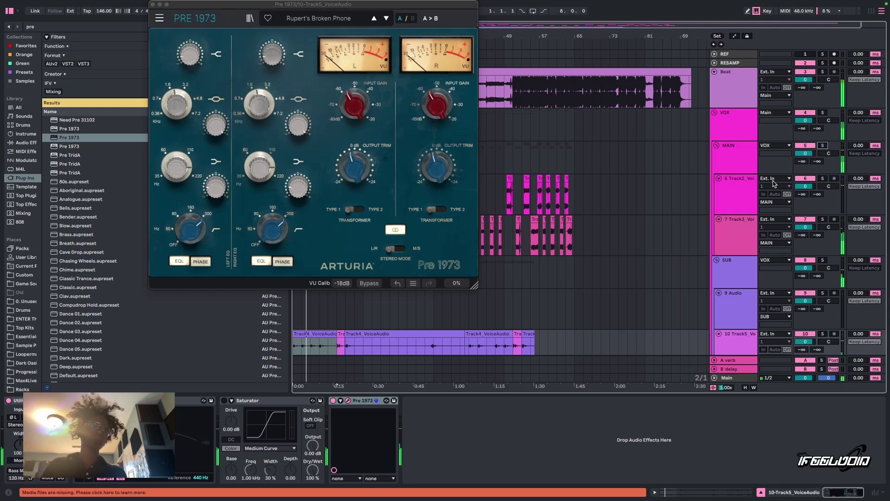
# Lower the SUB group's volume to -3.0 dB and raise its send to the verb return to -9.0 dB
pyautogui.scroll(-2, 765, 243)
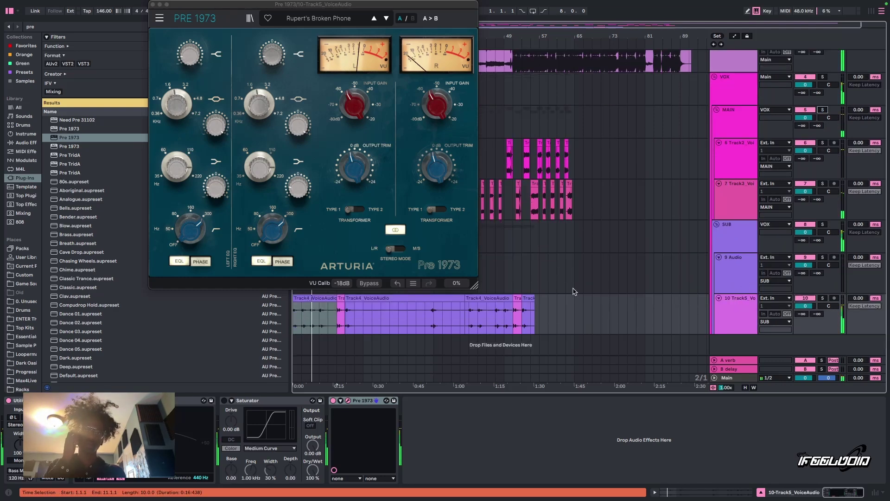
pyautogui.click(742, 241)
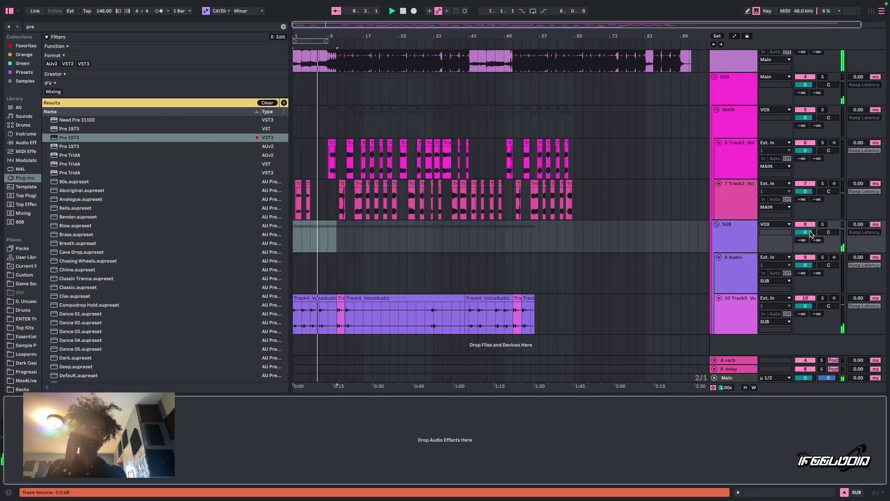
pyautogui.moveTo(806, 232); pyautogui.dragTo(812, 246)
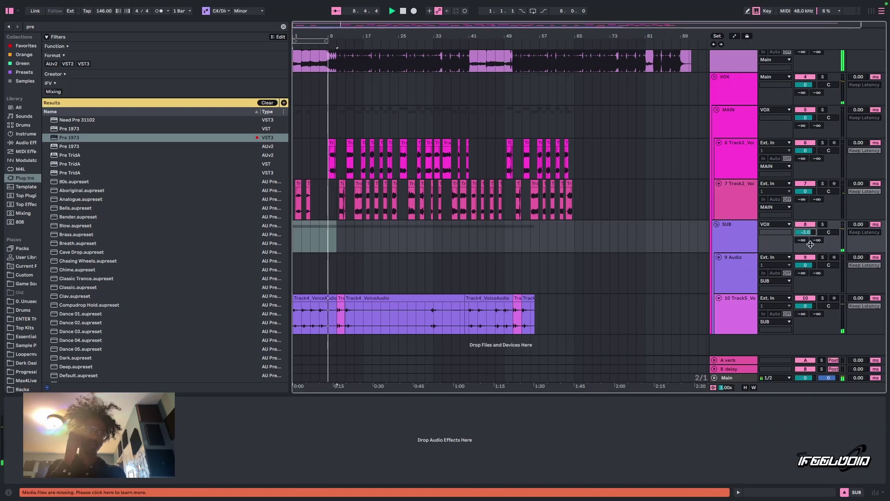
pyautogui.moveTo(803, 240); pyautogui.dragTo(811, 212)
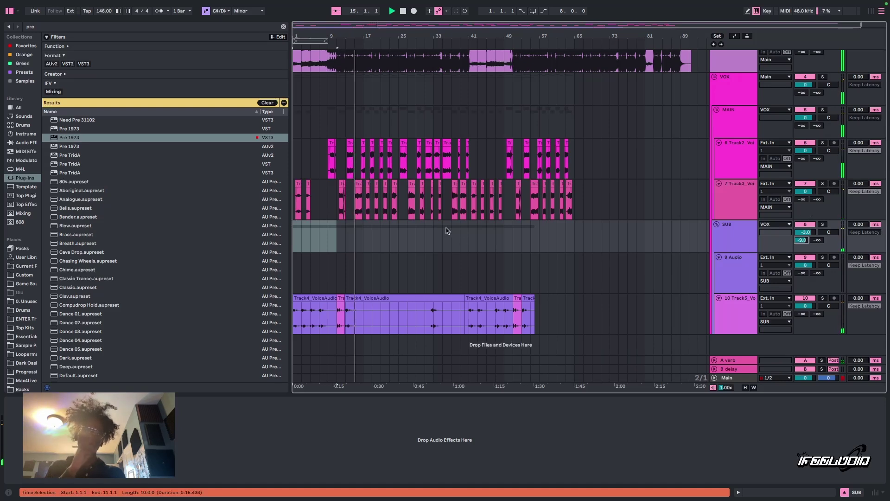
# Split out and deactivate the Beat clip section from 18.4.1 to 19.1.1, and place the insert marker at 16.1.1
pyautogui.scroll(5, 393, 268)
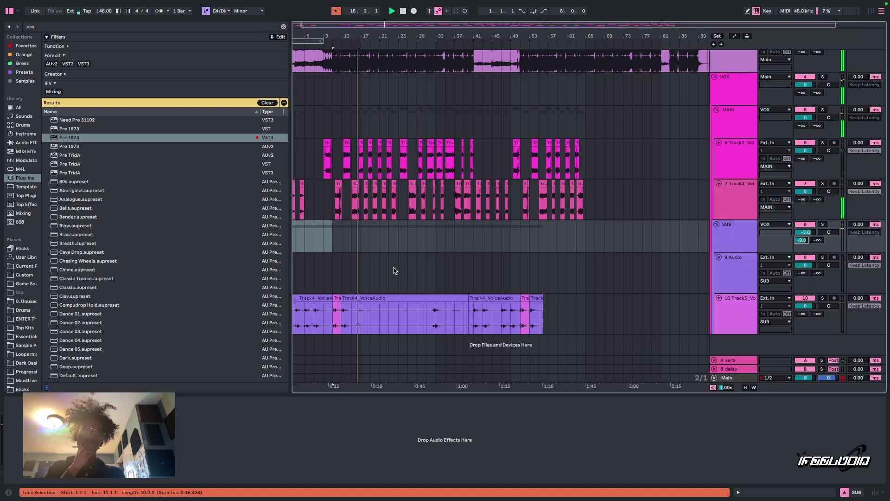
pyautogui.hscroll(-2, 393, 270)
pyautogui.scroll(1, 394, 271)
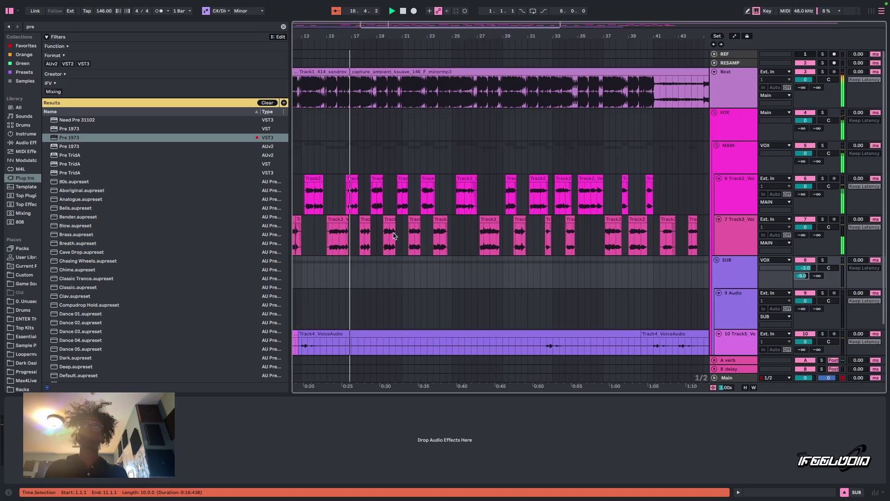
pyautogui.scroll(5, 393, 110)
pyautogui.hscroll(-2, 393, 110)
pyautogui.click(398, 106)
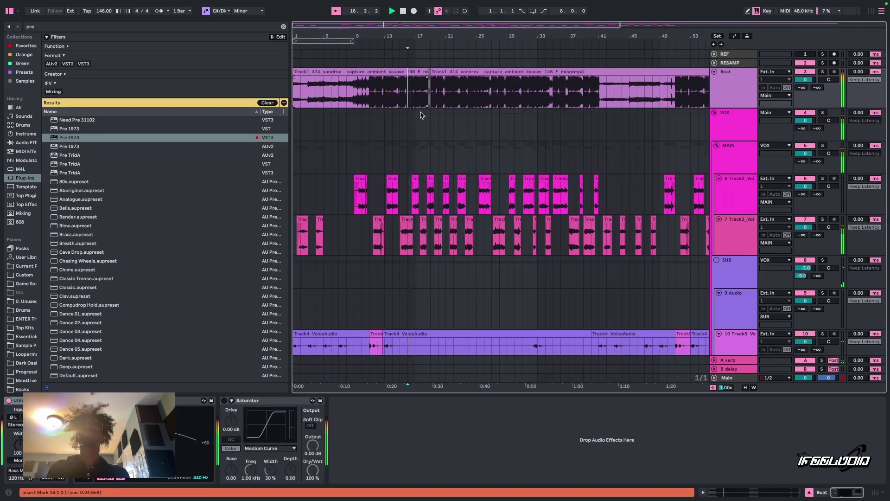
# Listen to the Beat and vocals around the deactivated Beat section, starting from bar 16
pyautogui.scroll(5, 421, 115)
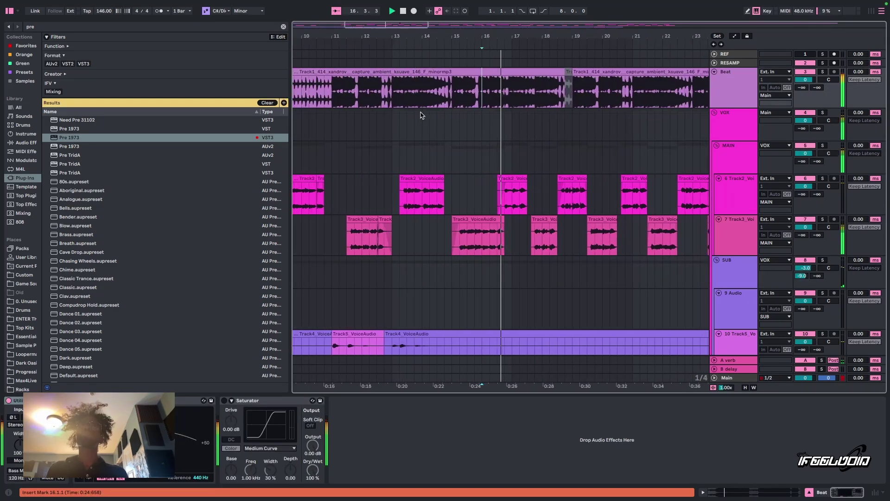
pyautogui.hscroll(2, 423, 116)
pyautogui.scroll(-1, 425, 119)
pyautogui.hscroll(1, 418, 121)
pyautogui.scroll(1, 417, 122)
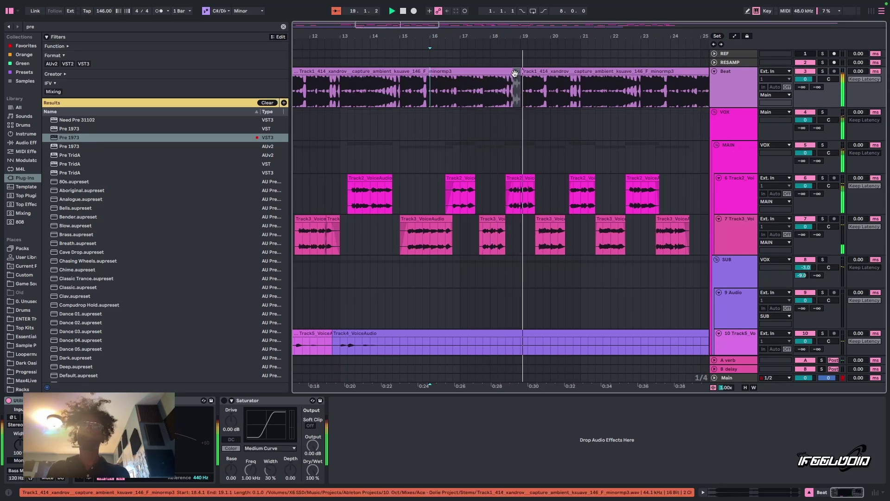
pyautogui.hscroll(1, 517, 76)
pyautogui.scroll(-1, 517, 75)
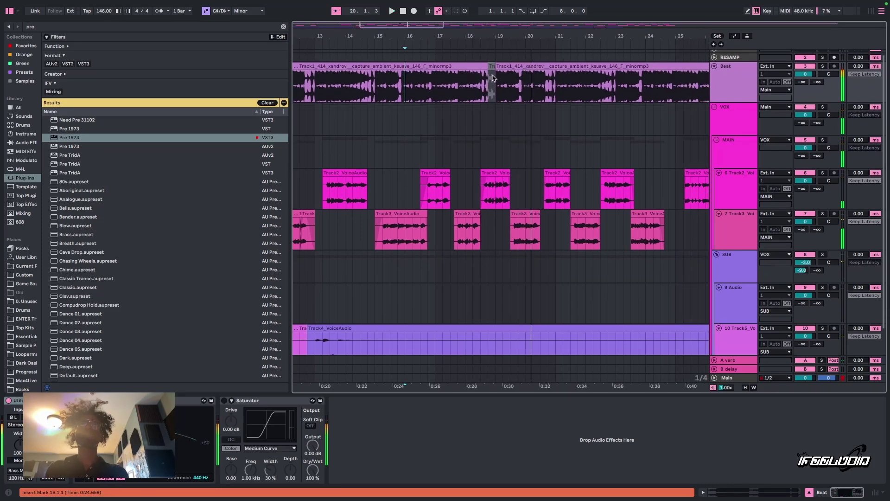
# Try splitting out another Beat section from 20.4.1 to 21.1.1
pyautogui.press('space')
pyautogui.hscroll(-3, 493, 78)
pyautogui.hscroll(2, 533, 95)
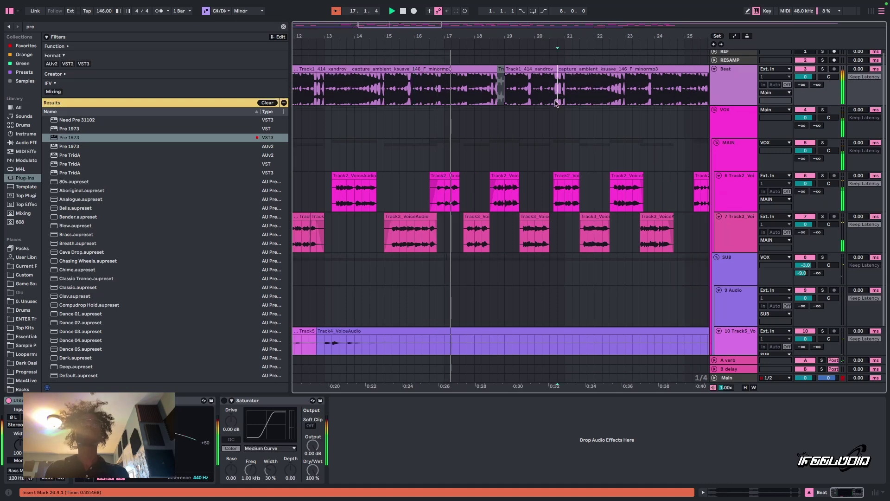
pyautogui.moveTo(556, 103); pyautogui.dragTo(565, 103)
pyautogui.hotkey('ctrl', 'e')
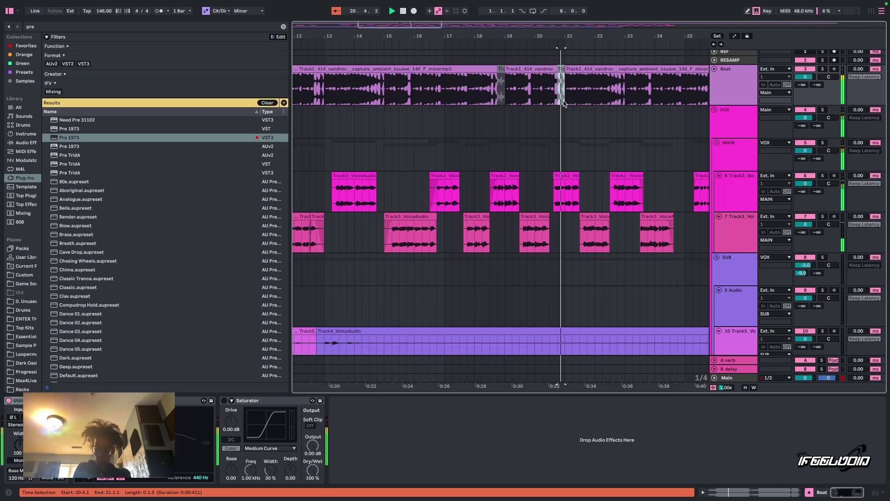
# Select the Beat track and VOX group together and lower both volumes to -6.0 dB
pyautogui.keyDown('shift'); pyautogui.click(721, 113); pyautogui.keyUp('shift')
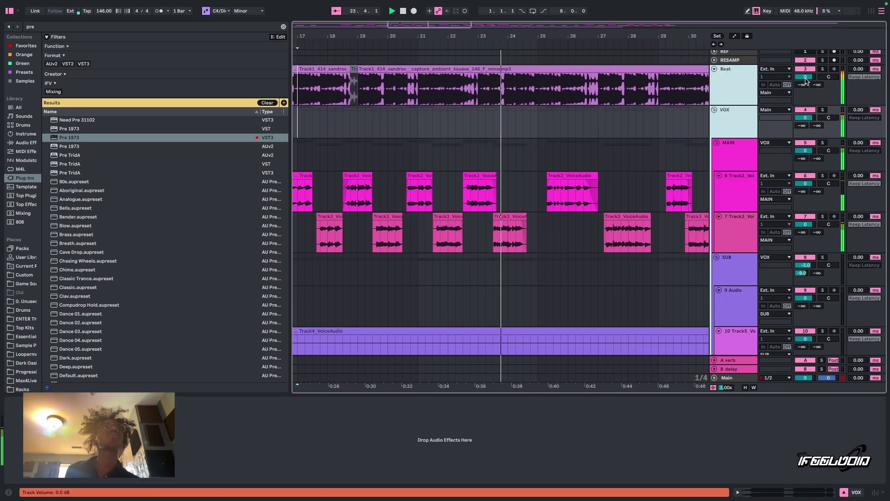
pyautogui.moveTo(805, 81); pyautogui.dragTo(808, 85)
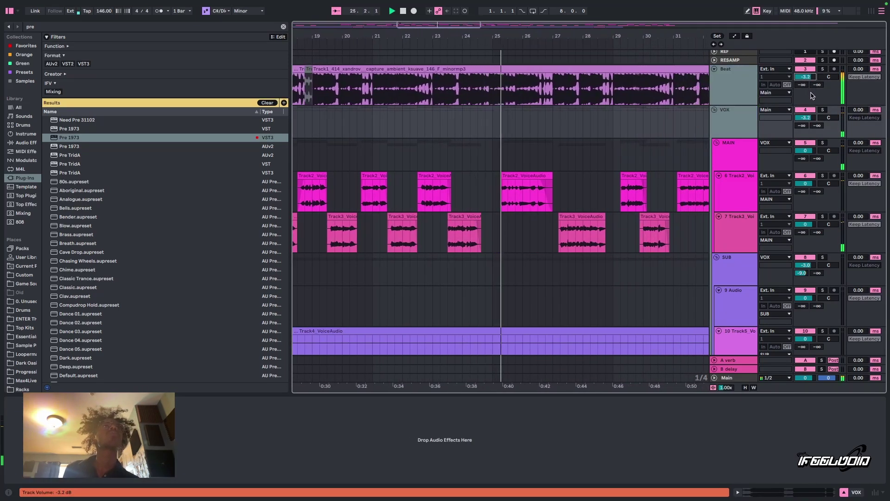
pyautogui.doubleClick(745, 125)
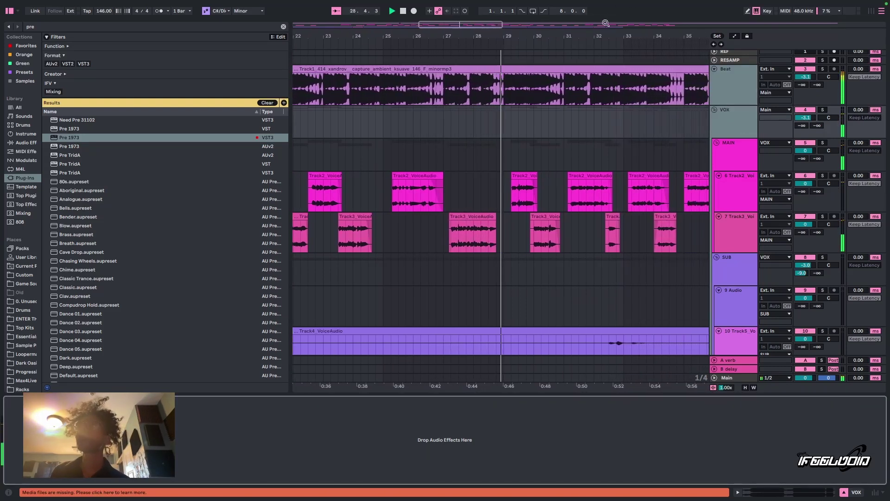
pyautogui.click(805, 78)
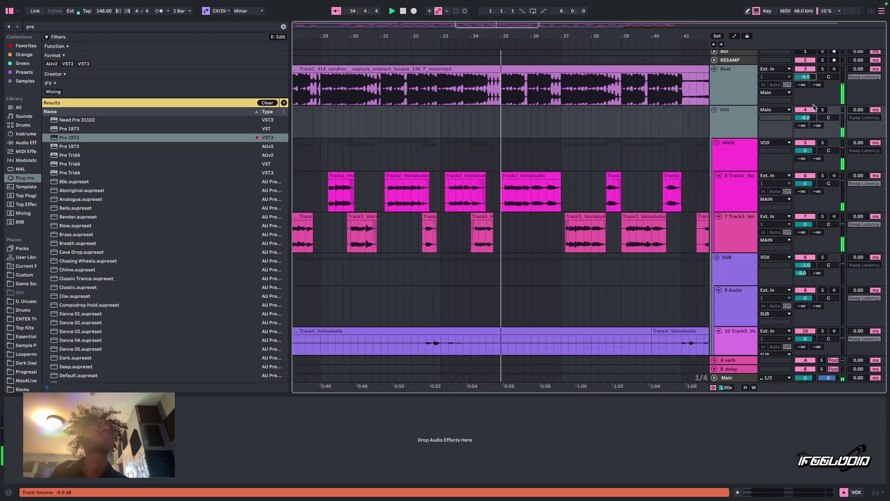
# Select only the VOX group and raise its volume to about -3.1 dB
pyautogui.click(732, 125)
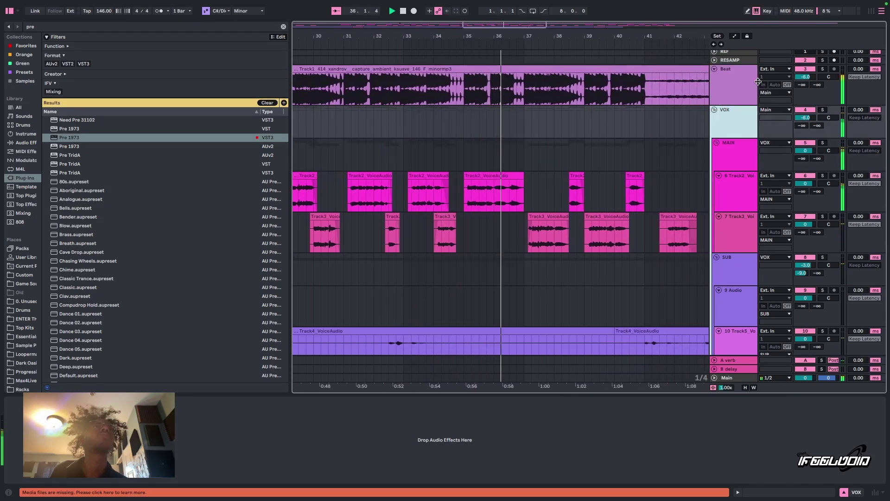
pyautogui.click(812, 110)
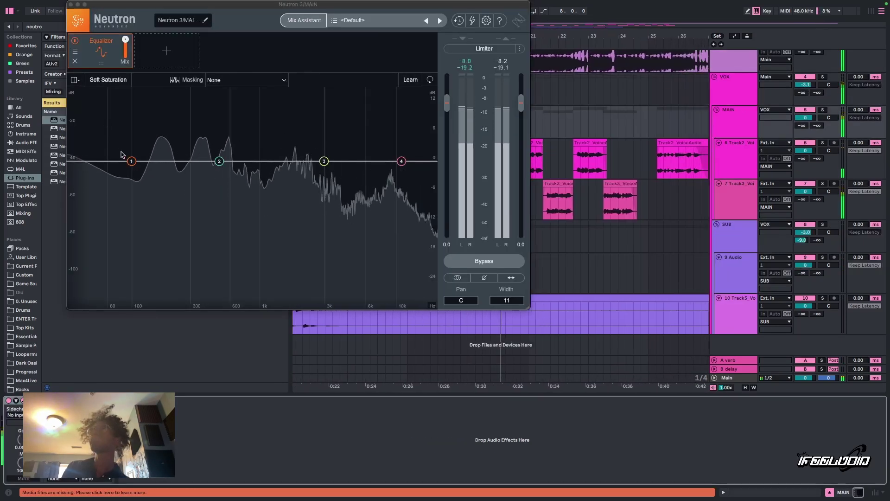
# In MAIN's Neutron equalizer, set band 1 to a Flat Highpass near 180 Hz and add a dynamic low-mid cut with band 2
pyautogui.click(131, 161)
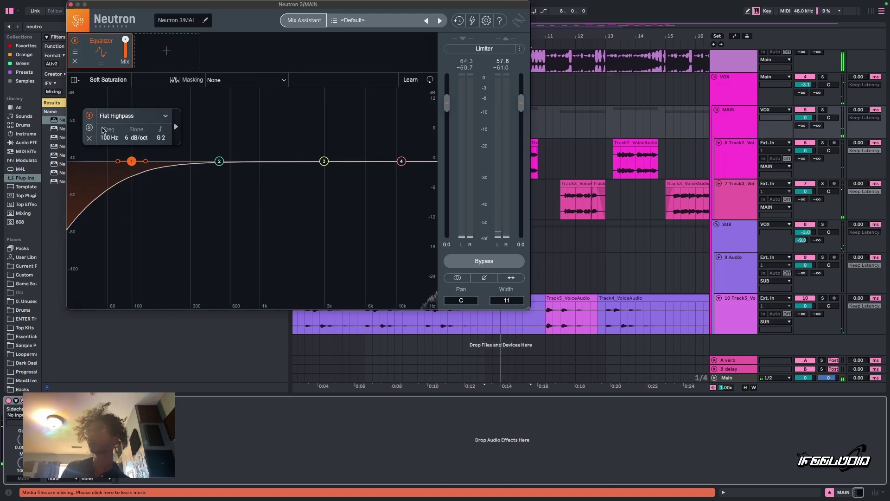
pyautogui.moveTo(132, 161); pyautogui.dragTo(163, 168)
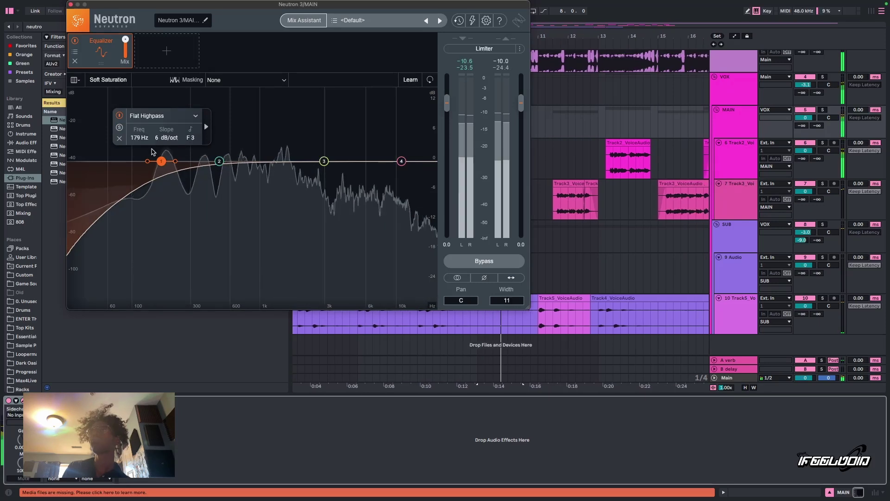
pyautogui.moveTo(163, 163); pyautogui.dragTo(205, 180)
pyautogui.click(249, 134)
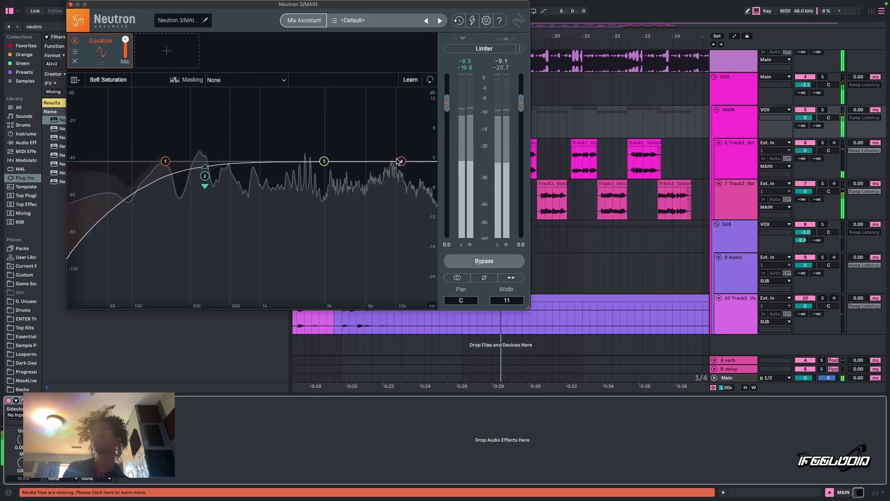
# Set equalizer band 4's Analog High Shelf to 3448 Hz with 1.1 dB gain and enable Neutron's Limiter
pyautogui.moveTo(400, 161); pyautogui.dragTo(330, 156)
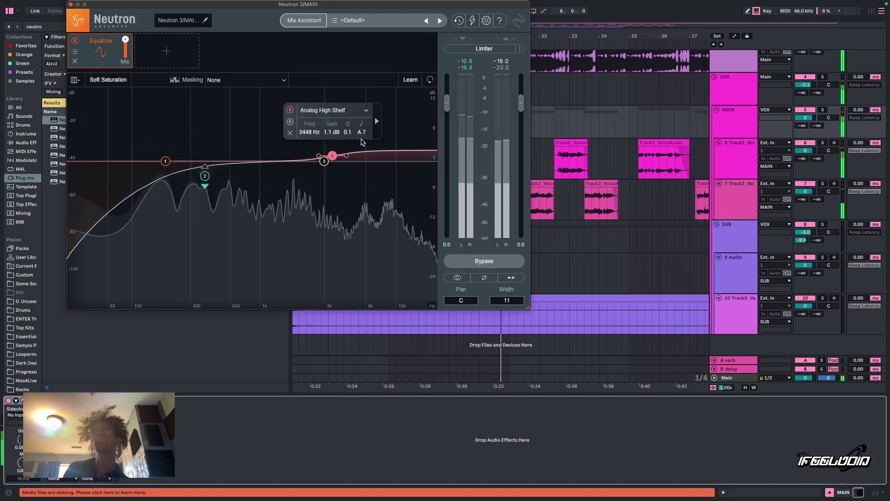
pyautogui.click(490, 49)
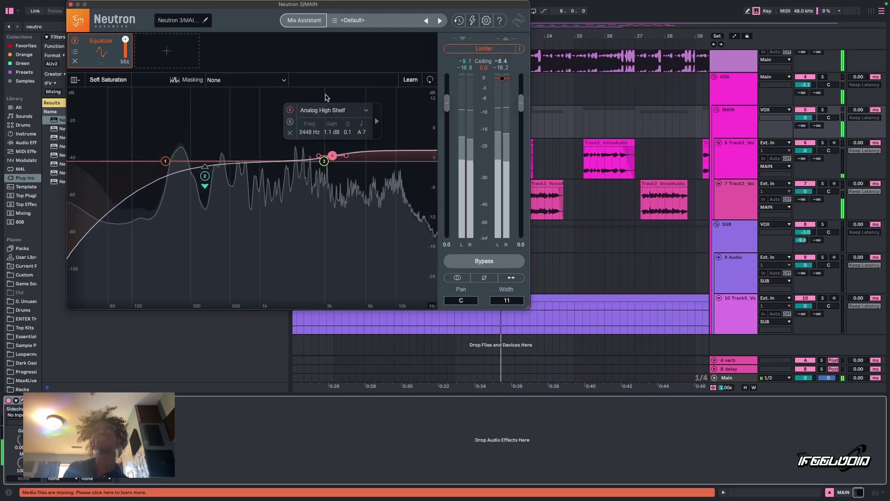
# Add a Compressor module after the Equalizer, with a knee of 12 and a ratio of about 3.3:1
pyautogui.click(163, 55)
pyautogui.click(168, 69)
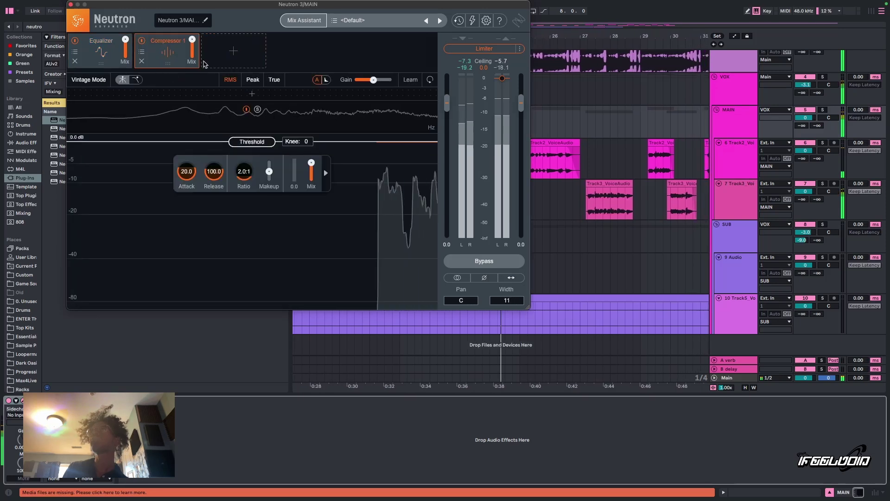
pyautogui.press('space')
pyautogui.press('space')
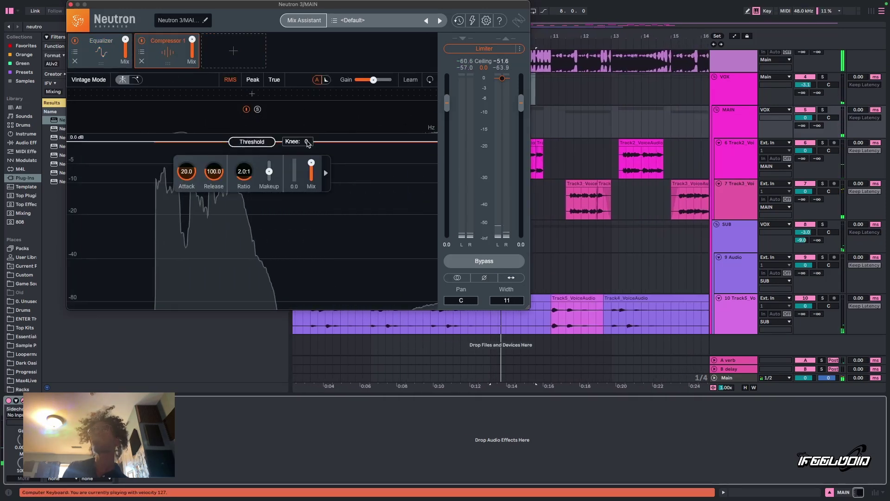
pyautogui.moveTo(307, 142); pyautogui.dragTo(310, 116)
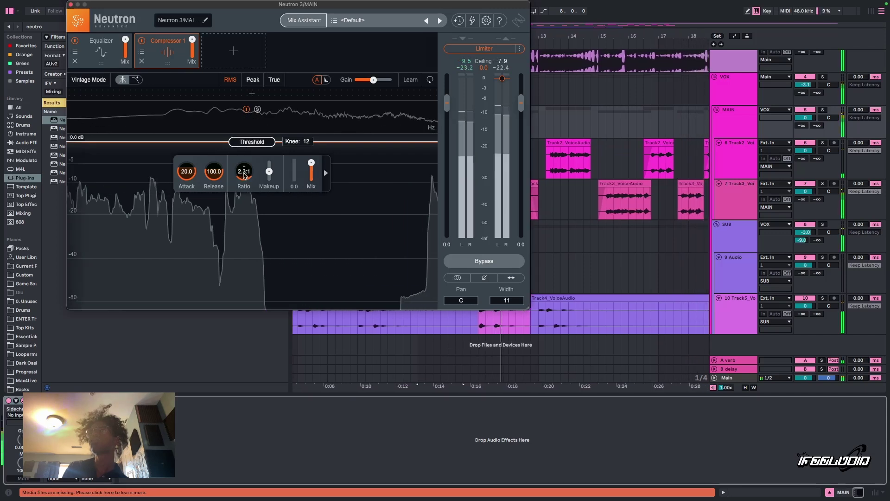
pyautogui.moveTo(249, 179); pyautogui.dragTo(251, 168)
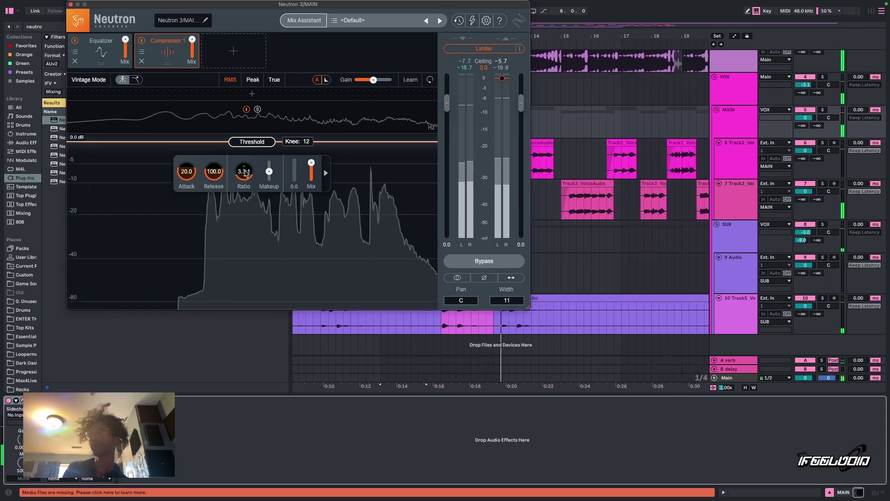
# Set the MAIN Neutron compressor's attack to 54.2, release to 23.6 and threshold to -21.3 dB
pyautogui.moveTo(194, 177); pyautogui.dragTo(219, 191)
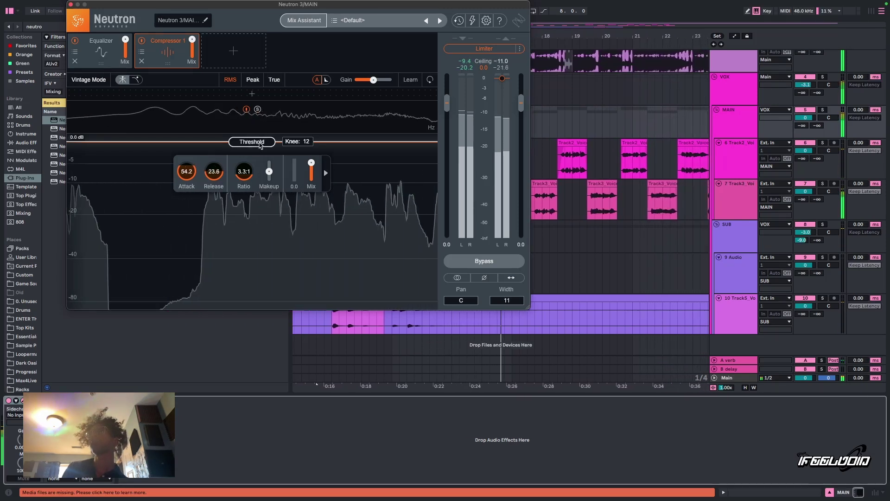
pyautogui.moveTo(266, 142); pyautogui.dragTo(278, 212)
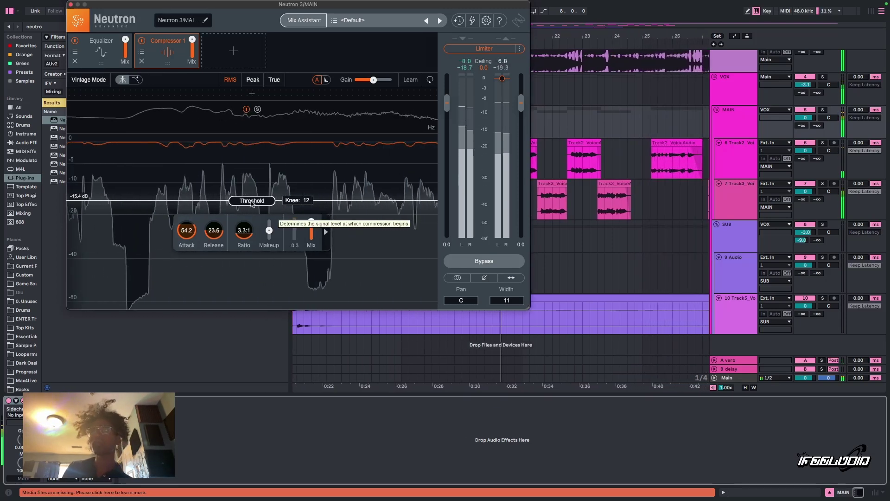
pyautogui.moveTo(253, 203); pyautogui.dragTo(259, 221)
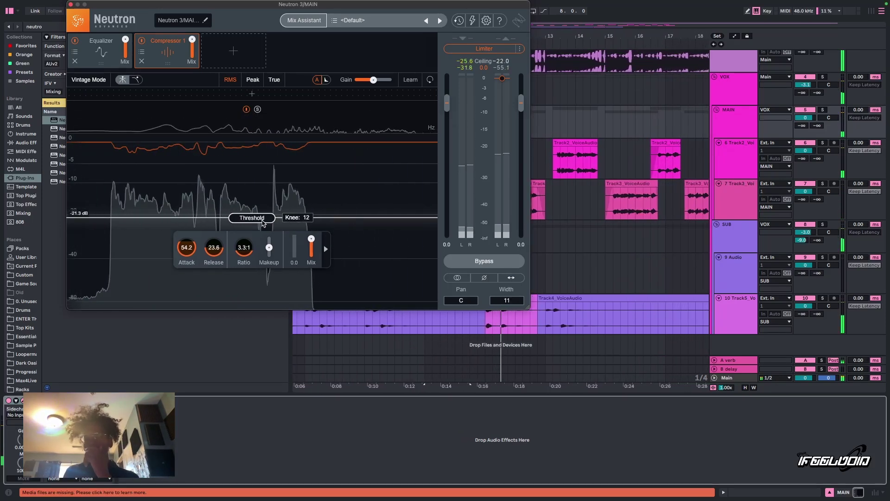
# Compare MAIN's vocals with Neutron bypassed and active, and reduce Neutron's stereo width to 5
pyautogui.click(10, 400)
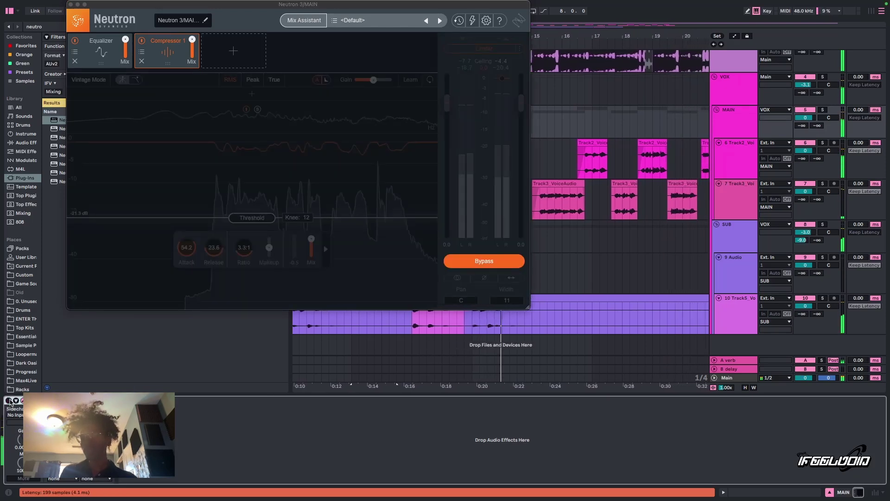
pyautogui.click(9, 400)
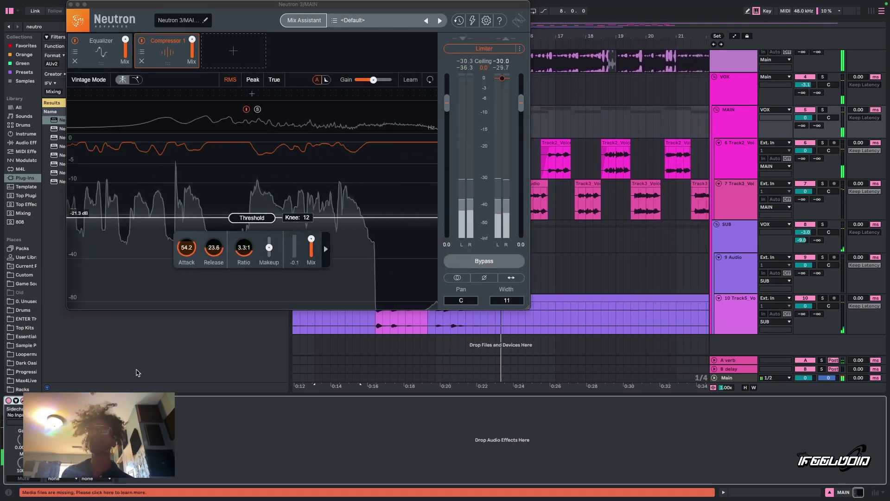
pyautogui.moveTo(513, 300); pyautogui.dragTo(513, 304)
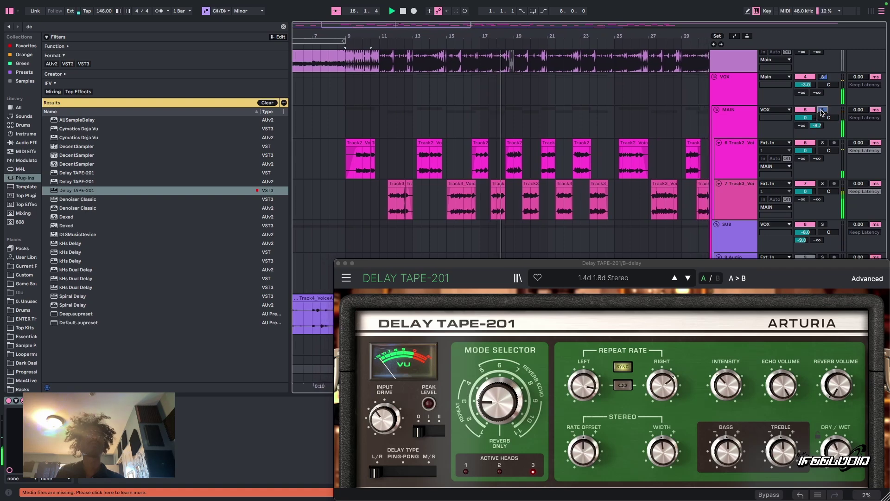
# Load the Ping Pong Reverb preset in Delay TAPE-201 on the B-delay return and turn off MAIN's solo
pyautogui.moveTo(689, 263); pyautogui.dragTo(558, 140)
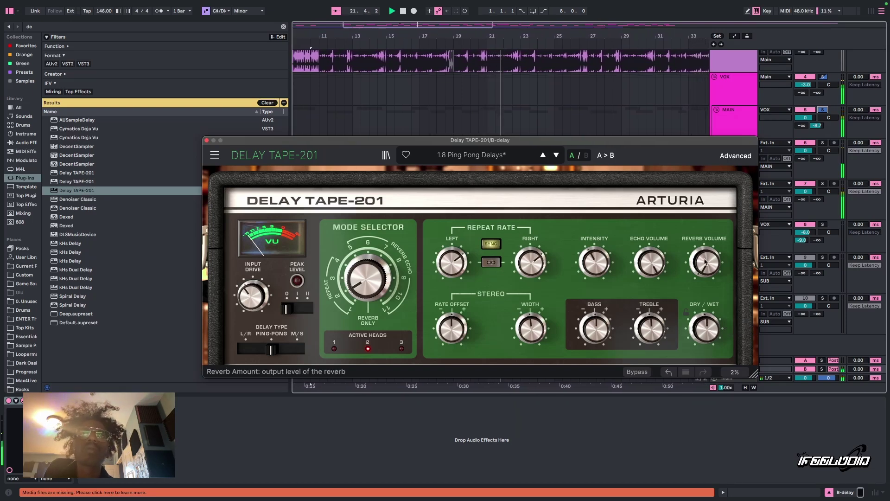
pyautogui.click(557, 156)
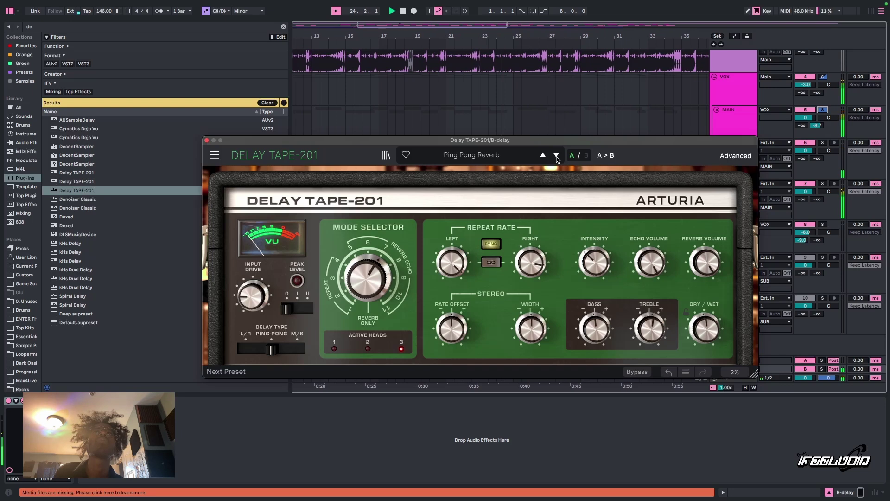
pyautogui.click(824, 110)
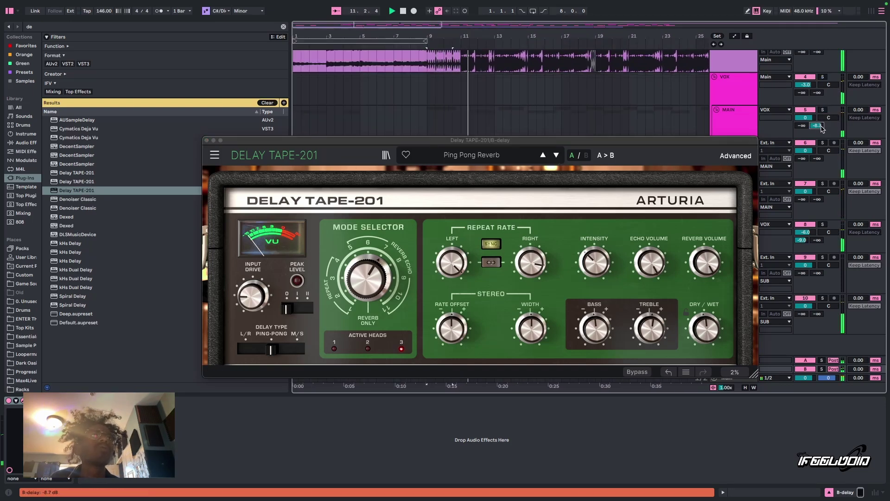
# Expand the B delay return track and reset its volume to 0 dB
pyautogui.moveTo(540, 141); pyautogui.dragTo(467, 86)
pyautogui.click(727, 378)
pyautogui.click(714, 369)
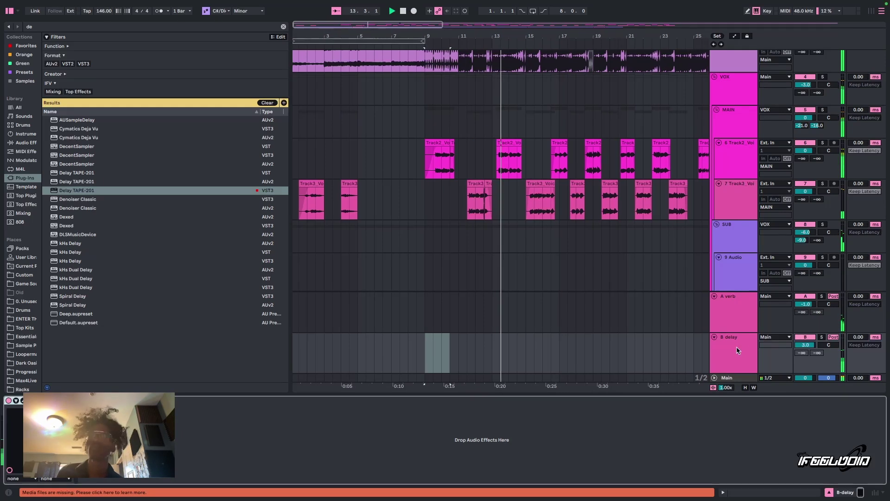
pyautogui.doubleClick(810, 345)
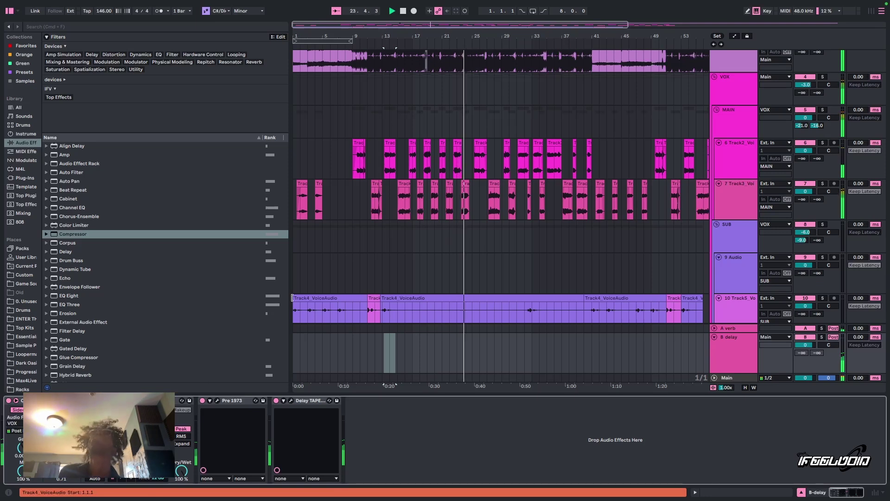
# Delete the empty 9 Audio track from the SUB group
pyautogui.scroll(3, 377, 190)
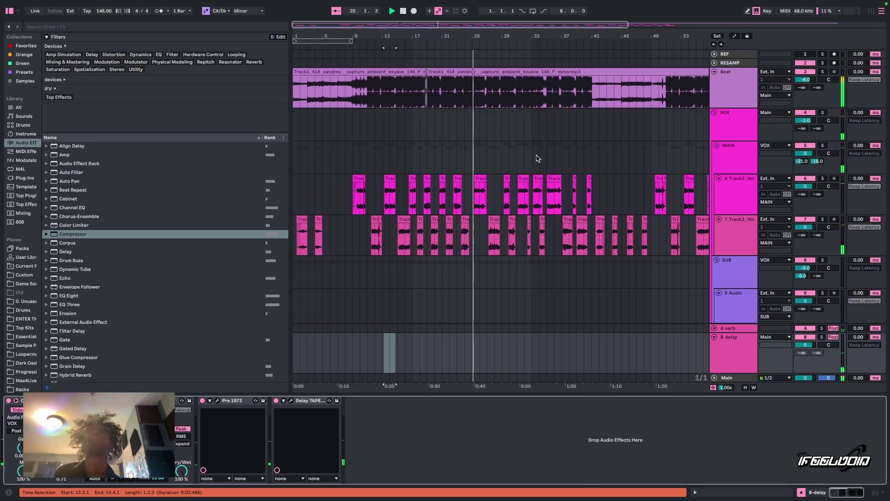
pyautogui.scroll(-3, 603, 260)
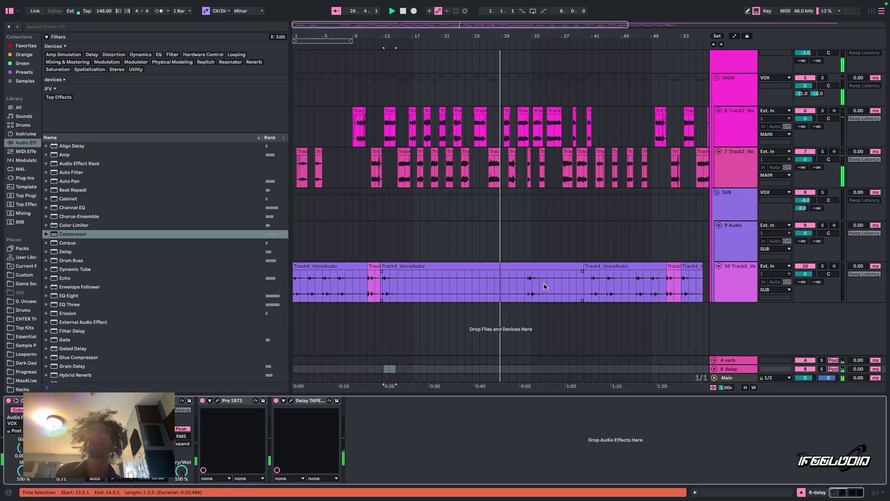
pyautogui.hscroll(1, 545, 288)
pyautogui.click(727, 247)
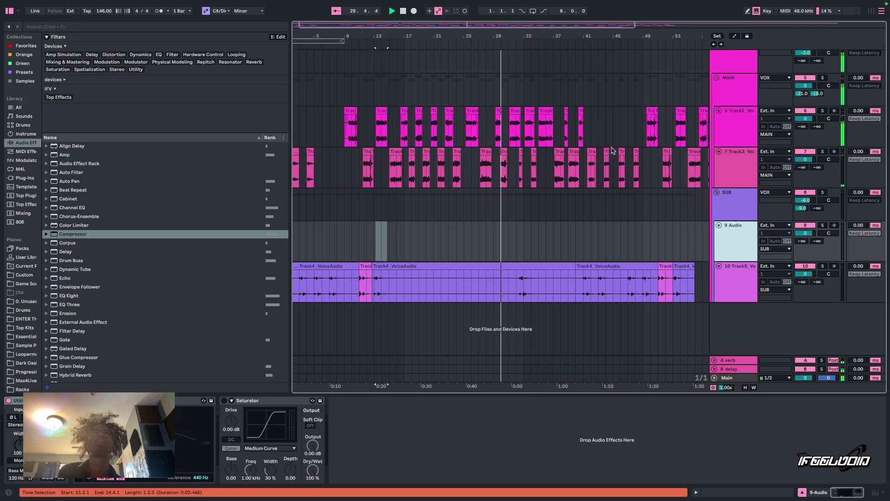
pyautogui.moveTo(419, 26); pyautogui.dragTo(416, 1)
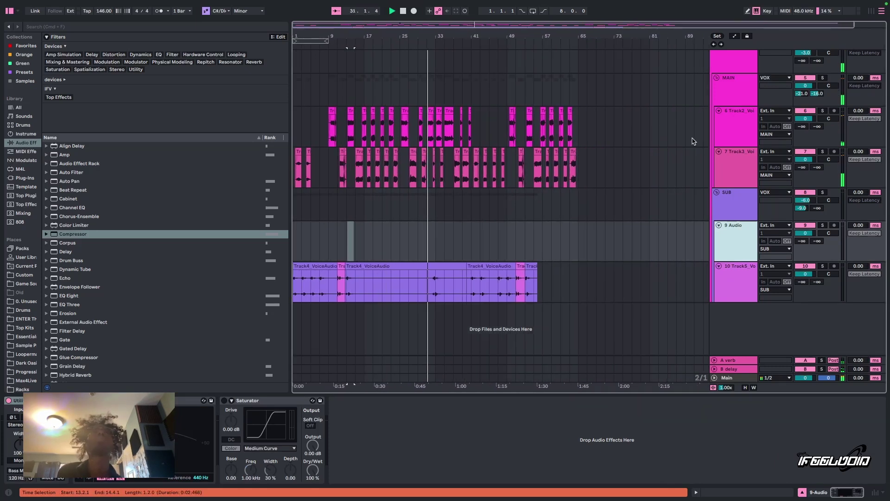
pyautogui.rightClick(746, 252)
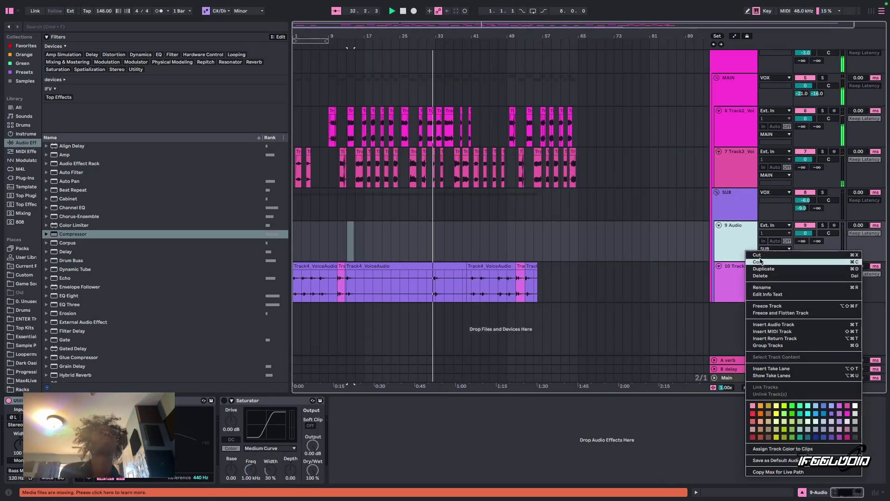
pyautogui.click(761, 276)
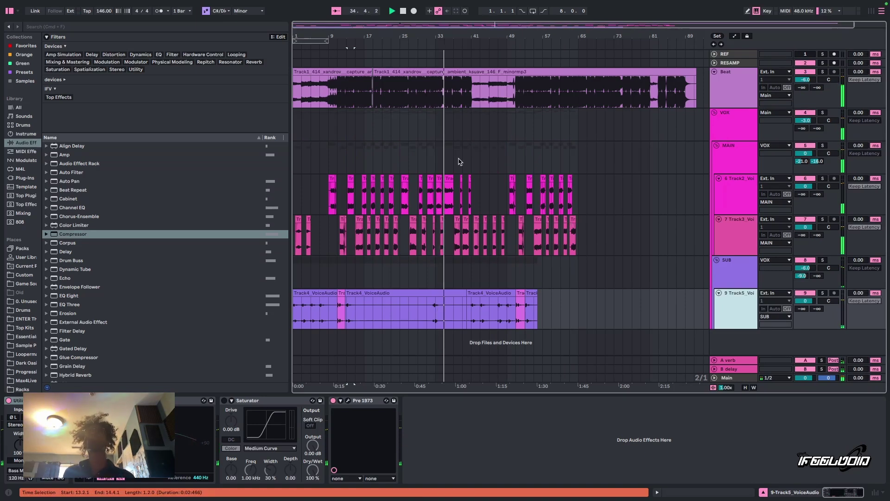
# Split the Beat track's clip at bars 41 and 49 to isolate that eight-bar section
pyautogui.press('+')
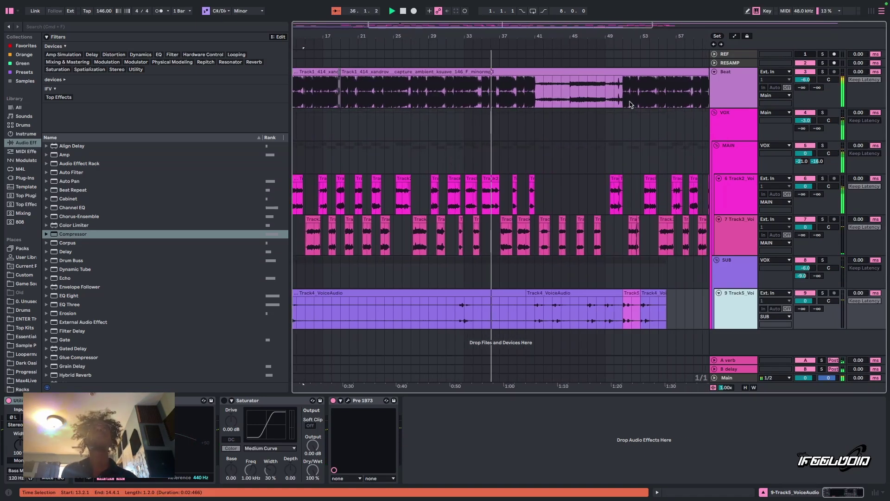
pyautogui.moveTo(537, 107); pyautogui.dragTo(610, 109)
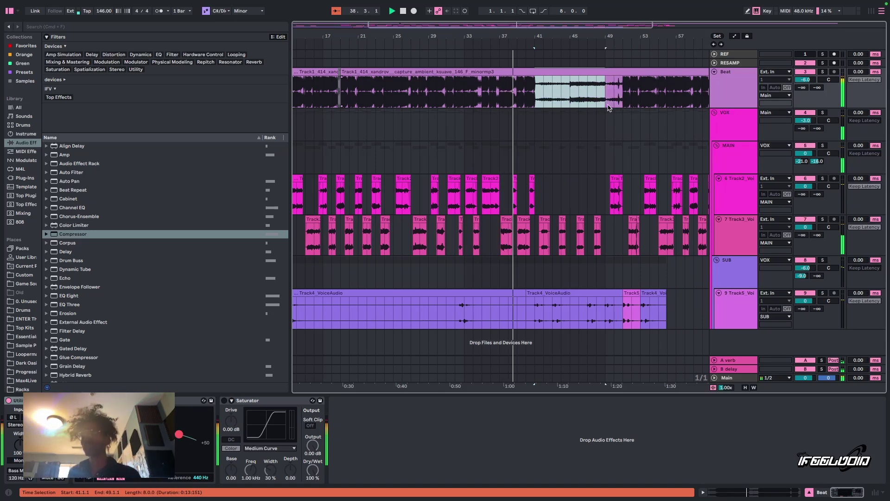
pyautogui.press('super+e')
pyautogui.click(580, 75)
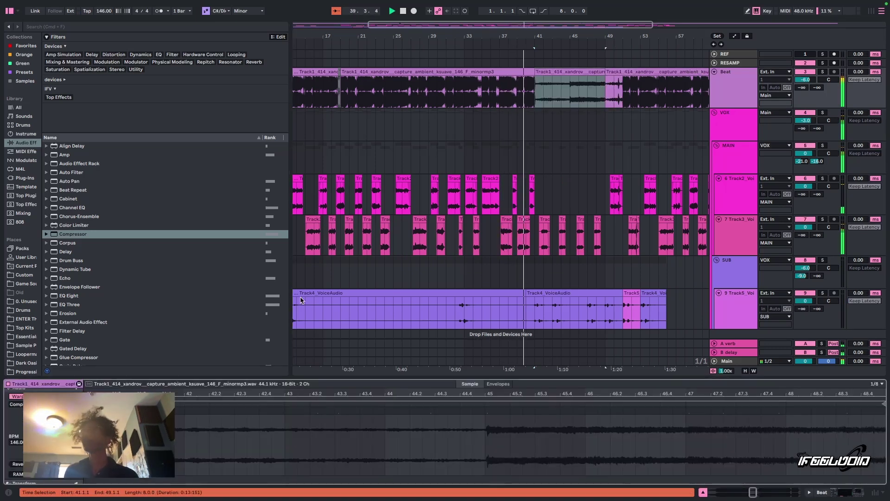
pyautogui.scroll(-2, 424, 274)
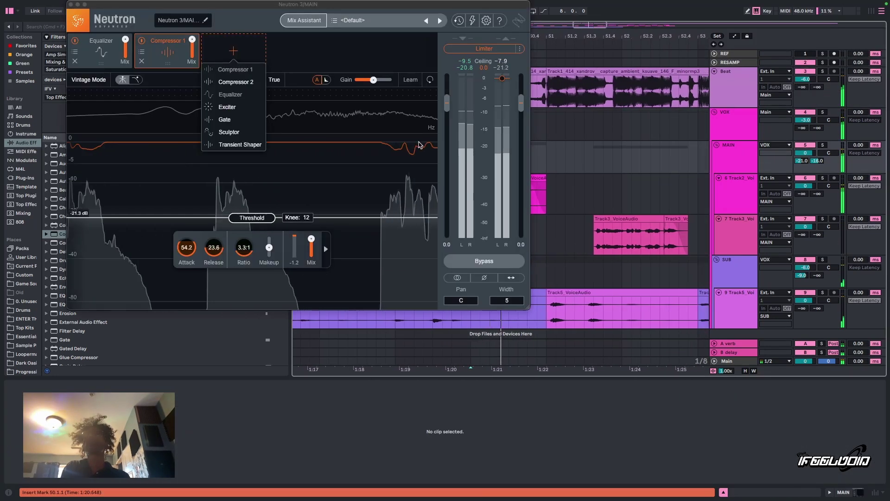
# Close MAIN's Neutron window and show the Main track's device chain
pyautogui.click(71, 5)
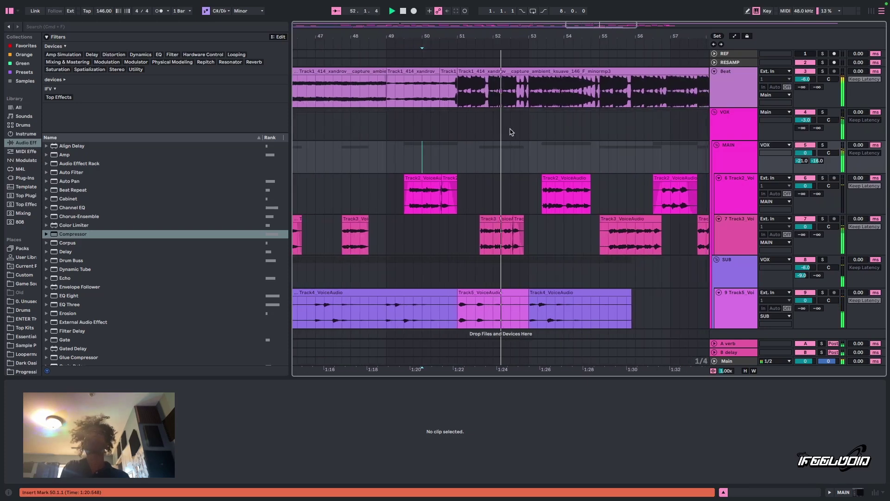
pyautogui.click(521, 101)
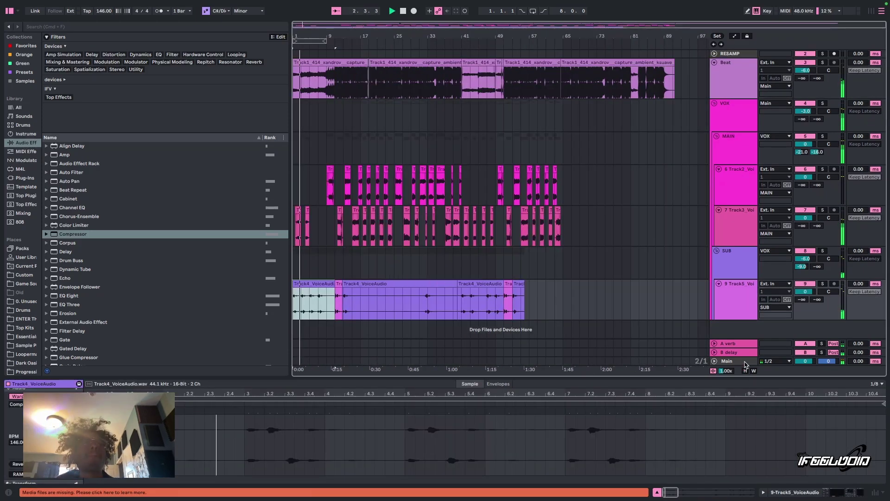
pyautogui.hotkey('shift', 'Tab')
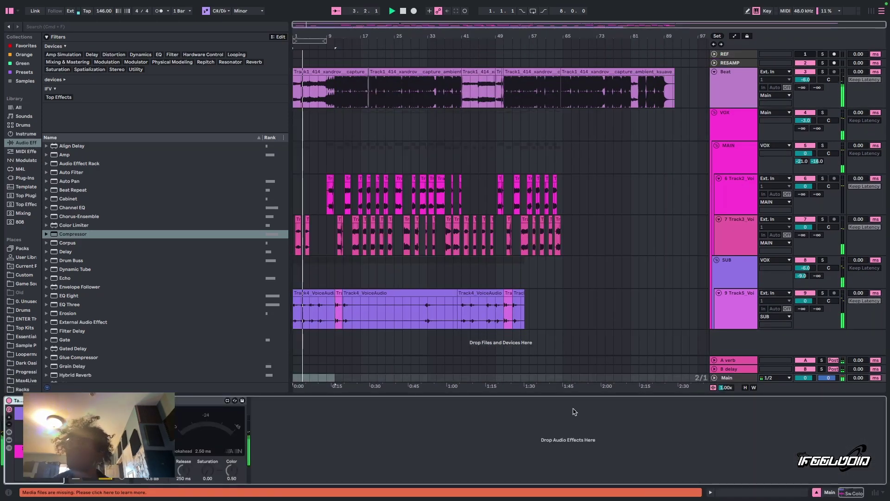
# Find Ozone 10 among the plug-ins and add it to the Main track after its existing devices
pyautogui.click(30, 5)
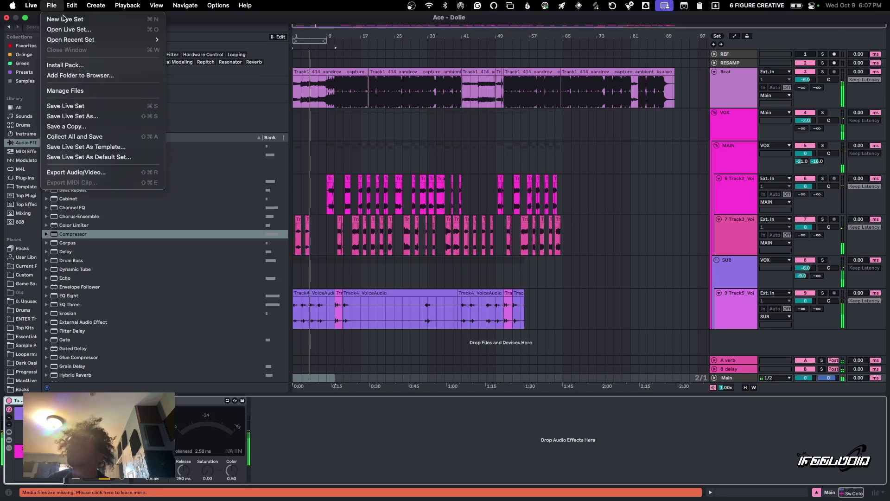
pyautogui.click(30, 218)
pyautogui.click(24, 178)
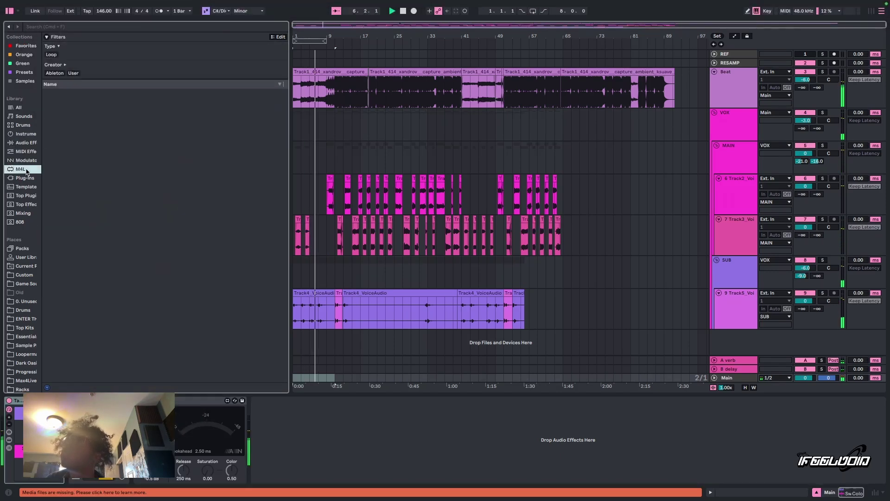
pyautogui.scroll(-3, 85, 241)
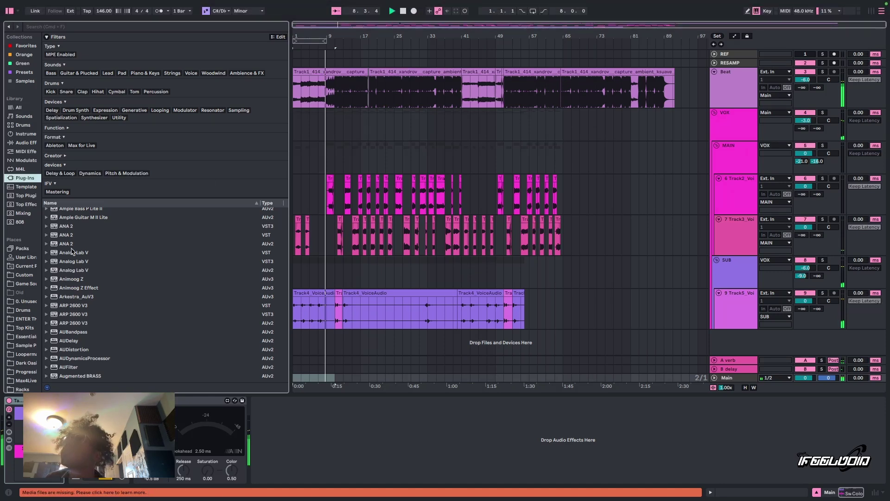
pyautogui.scroll(-8, 102, 287)
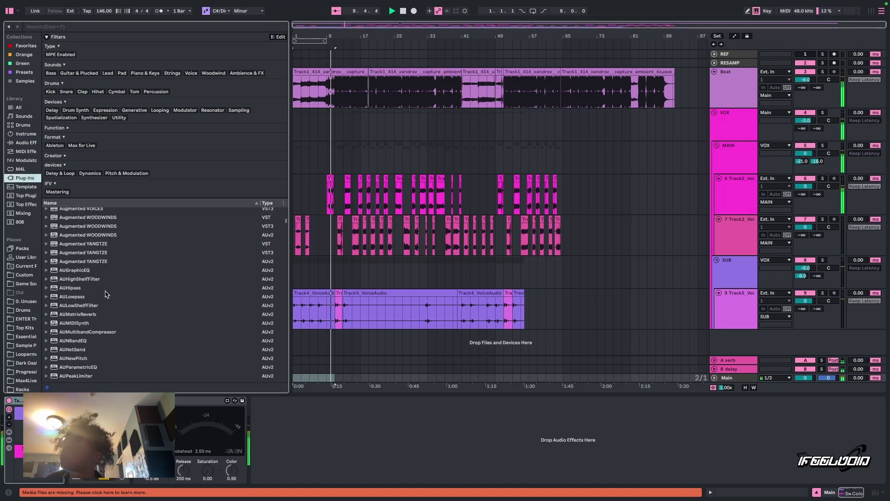
pyautogui.scroll(-20, 145, 318)
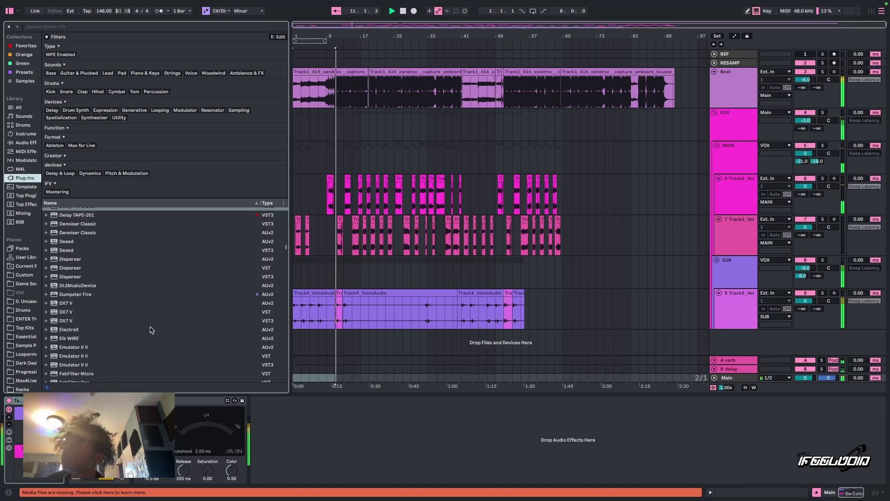
pyautogui.scroll(-20, 150, 329)
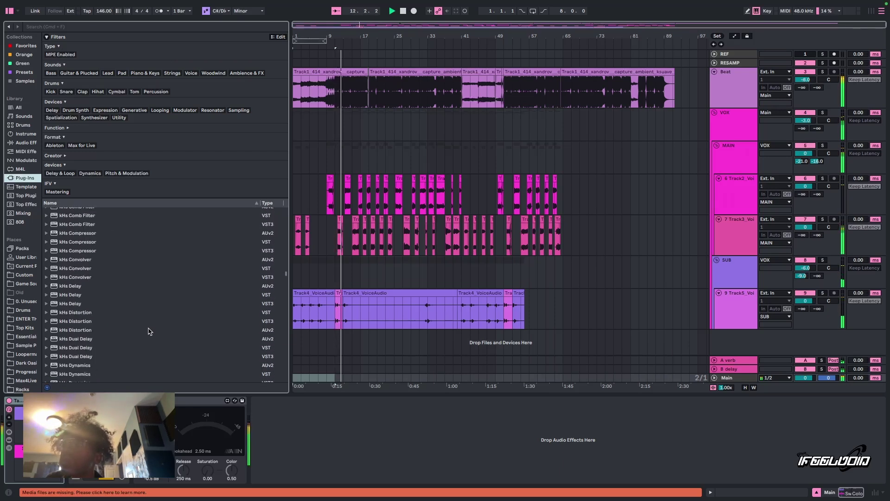
pyautogui.scroll(-20, 149, 331)
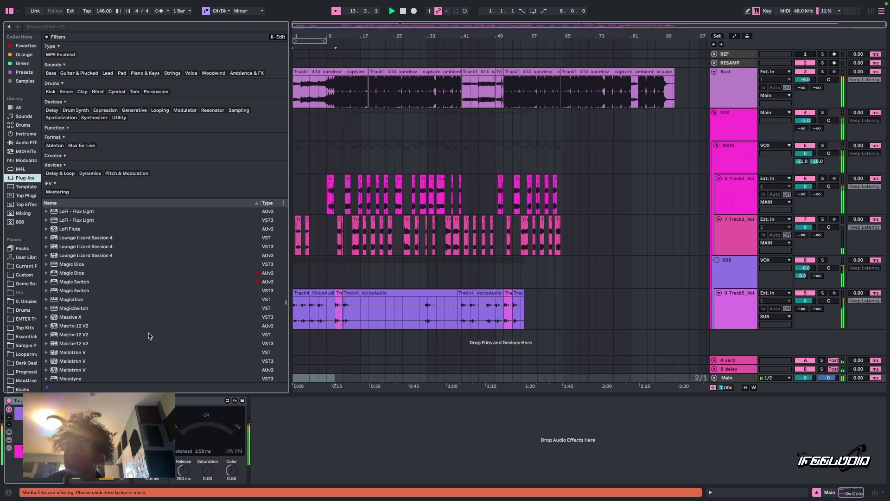
pyautogui.scroll(-20, 148, 335)
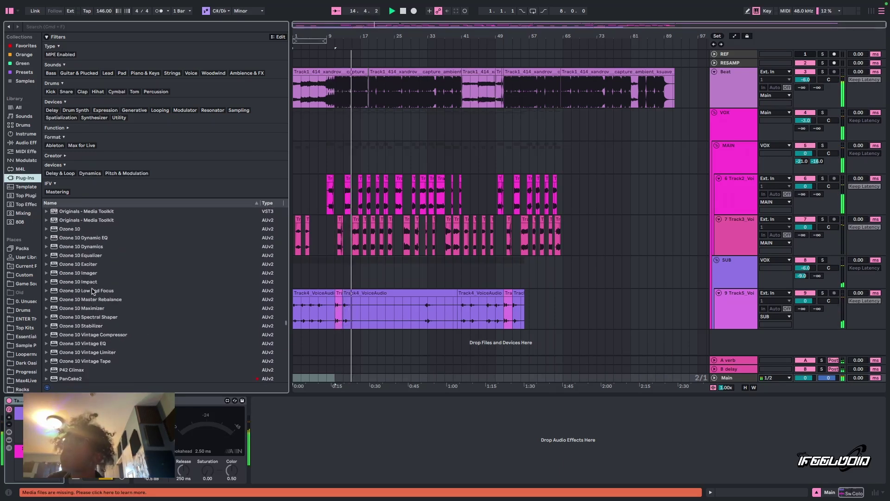
pyautogui.moveTo(74, 229); pyautogui.dragTo(303, 448)
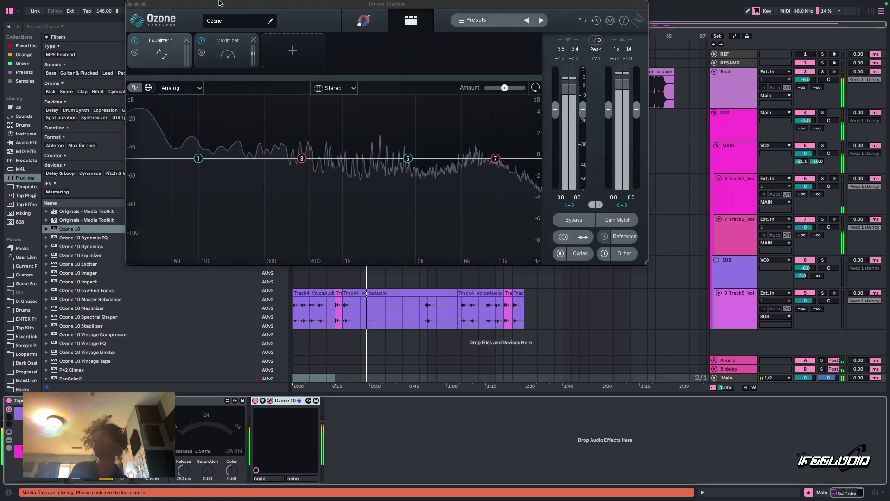
# Switch Ozone's Maximizer to IRC IV mode and open its Equalizer 1 module
pyautogui.click(221, 50)
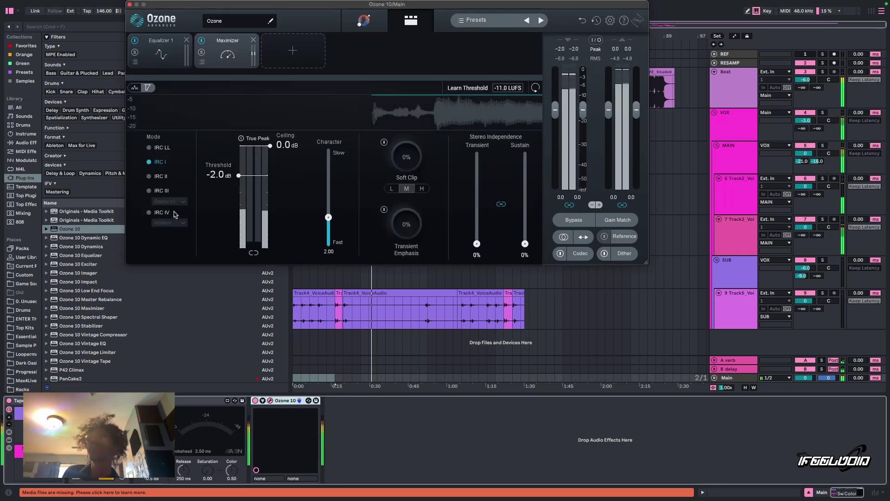
pyautogui.click(158, 212)
pyautogui.click(161, 51)
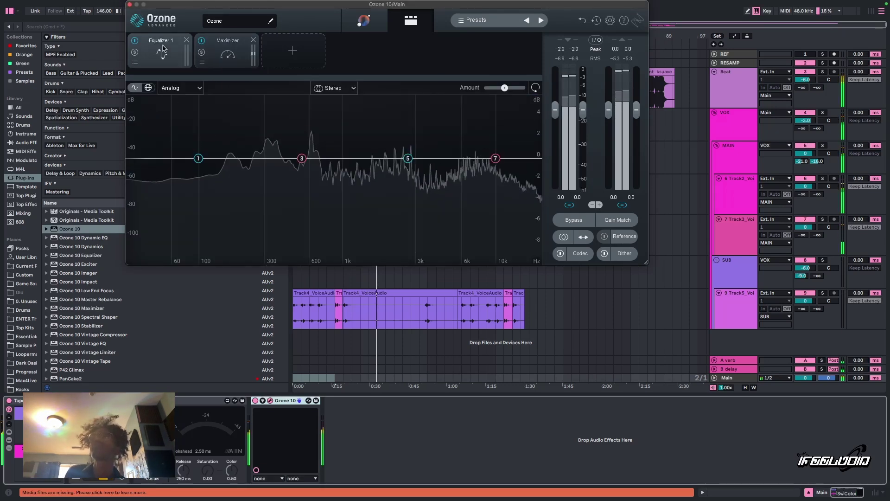
# Set the Maximizer's threshold to -0.6 dB and its ceiling to -0.1 dB
pyautogui.click(212, 56)
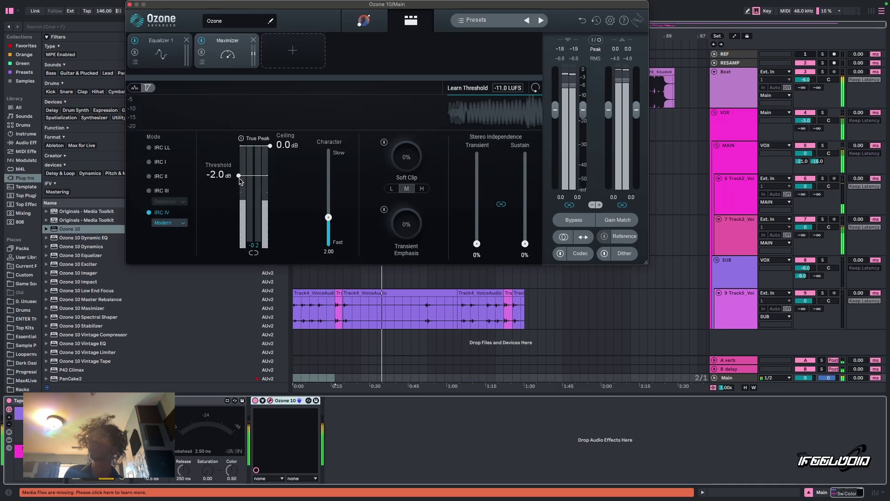
pyautogui.moveTo(239, 178); pyautogui.dragTo(270, 147)
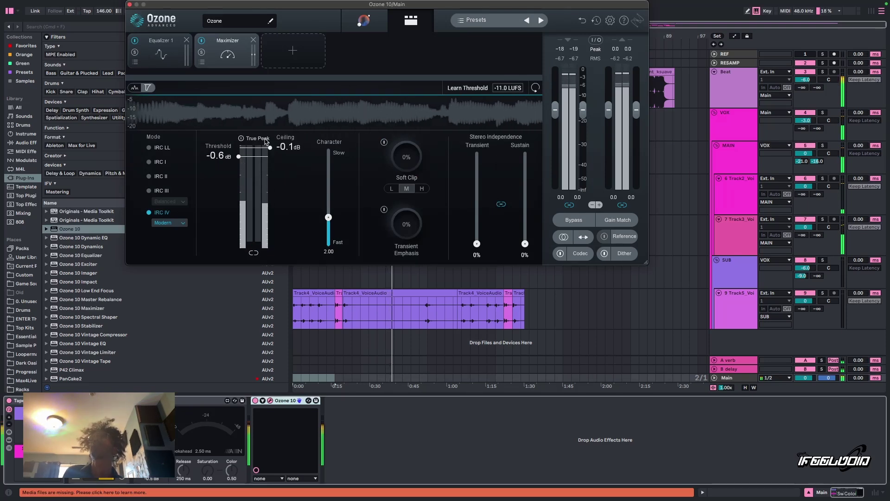
# Remove the Equalizer 1 module from Ozone and add an Imager module before the Maximizer
pyautogui.click(180, 61)
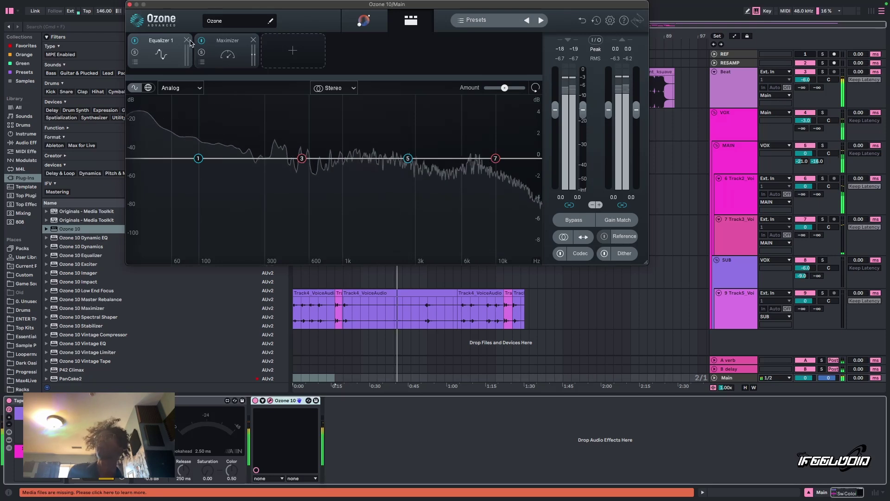
pyautogui.click(186, 40)
pyautogui.click(245, 55)
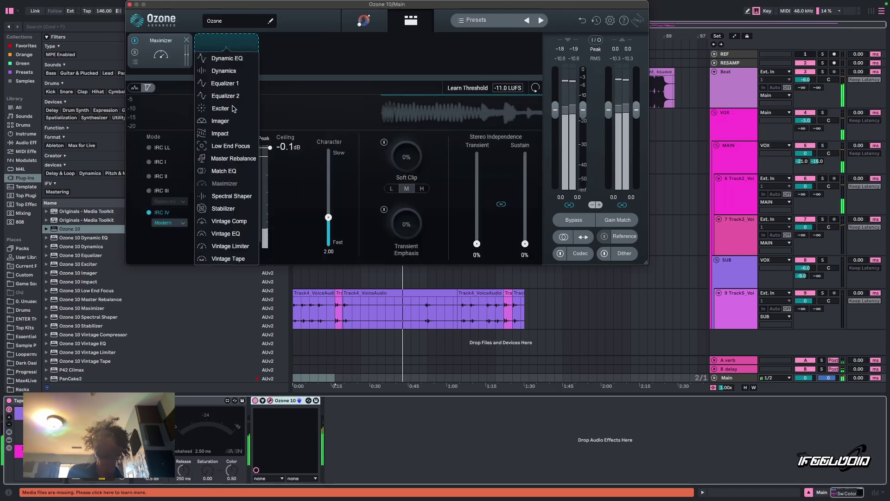
pyautogui.click(231, 120)
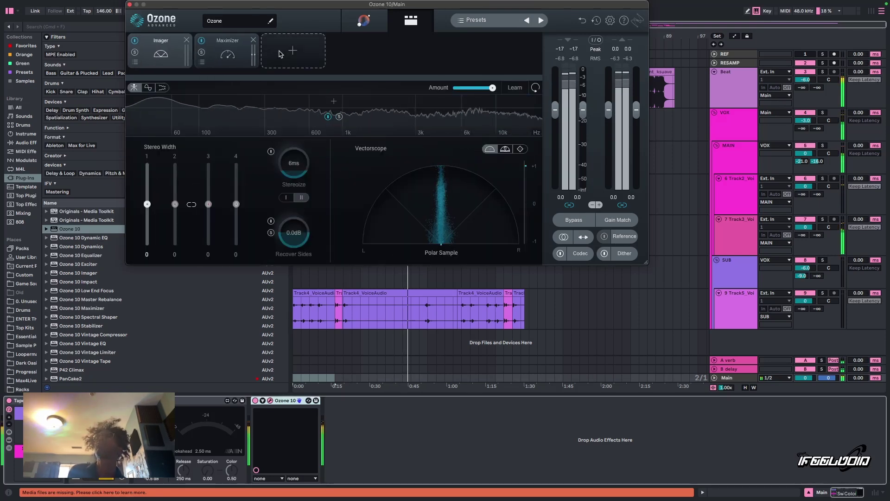
# Add a Dynamics module and place it first in the Ozone chain, before the Imager
pyautogui.click(281, 55)
pyautogui.click(286, 71)
pyautogui.moveTo(279, 54); pyautogui.dragTo(152, 53)
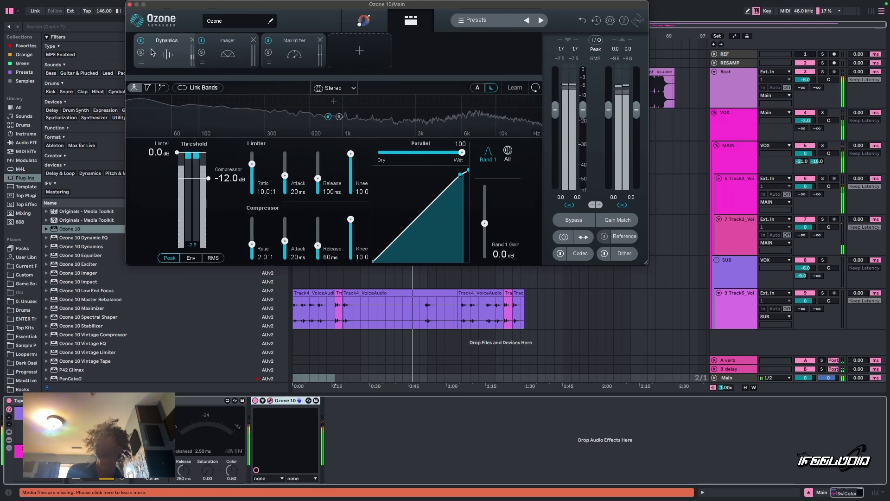
# Load the Modern Crisp preset into the Dynamics module and close its preset manager
pyautogui.click(138, 63)
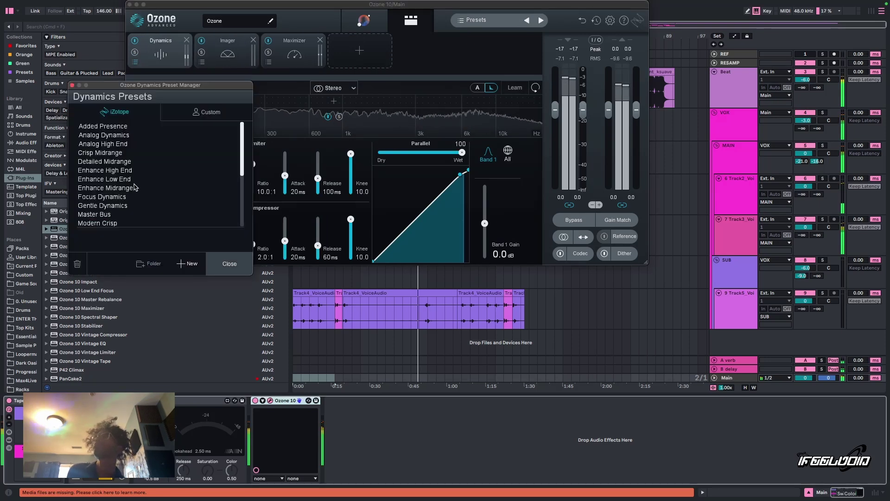
pyautogui.click(125, 206)
pyautogui.click(115, 215)
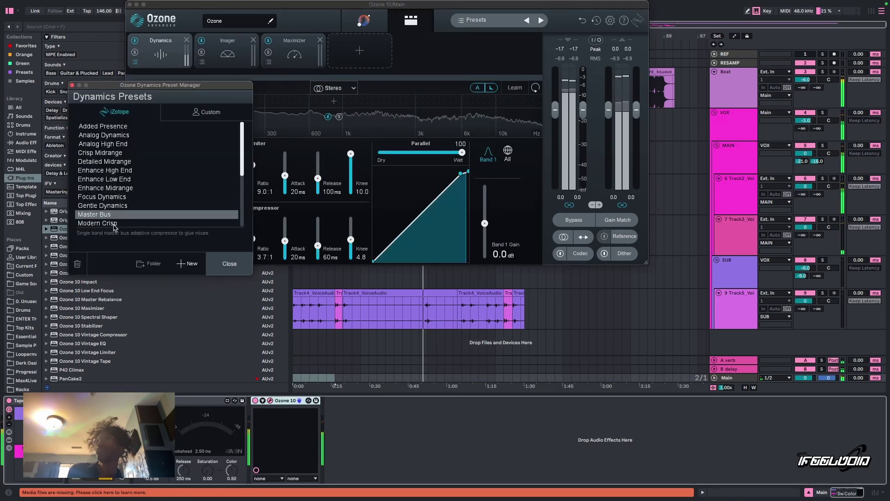
pyautogui.click(117, 223)
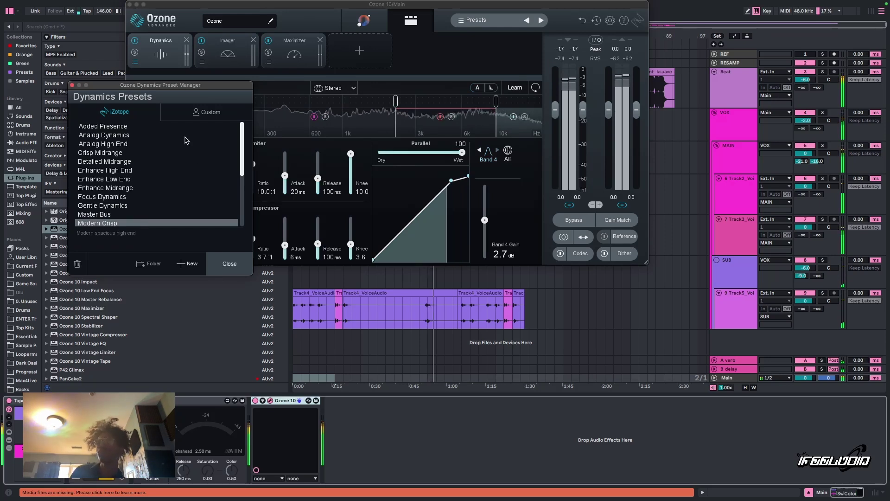
pyautogui.click(228, 254)
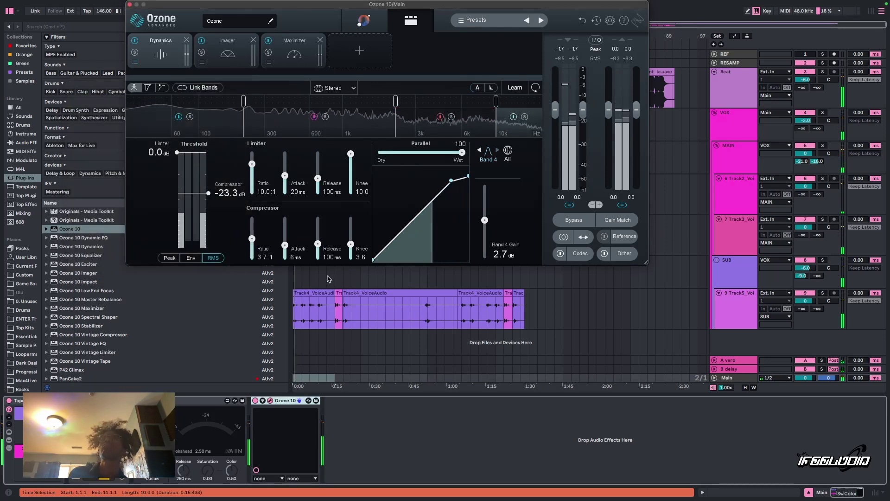
# Merge the two highest Dynamics bands into one and lower the first crossover to about 139 Hz
pyautogui.click(461, 128)
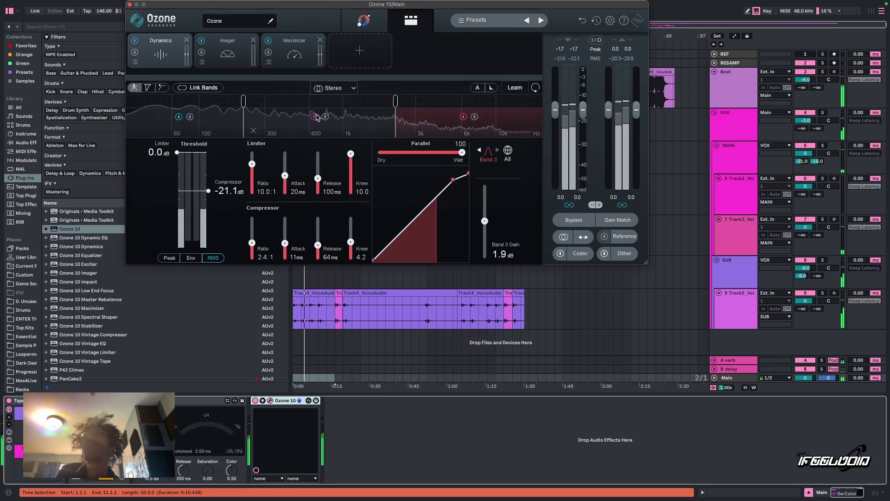
pyautogui.click(228, 119)
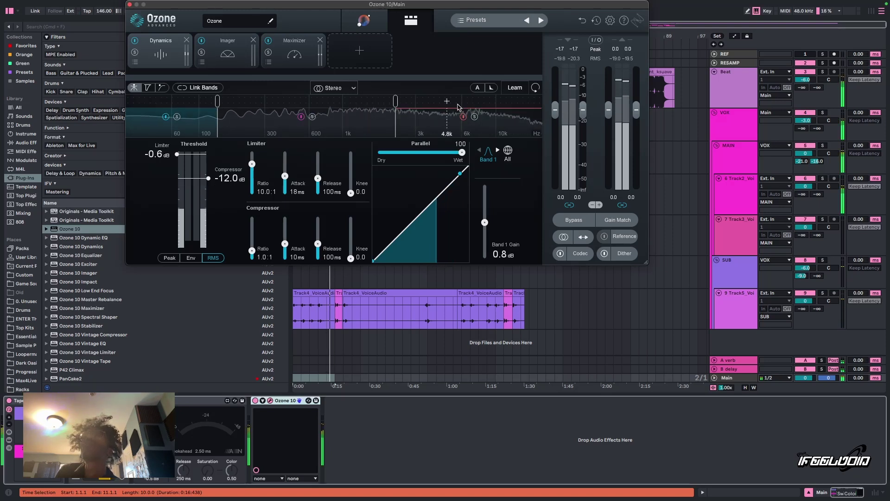
# Adjust the compressor threshold of Dynamics Band 3 to -19.6 dB while auditioning the mix
pyautogui.click(484, 117)
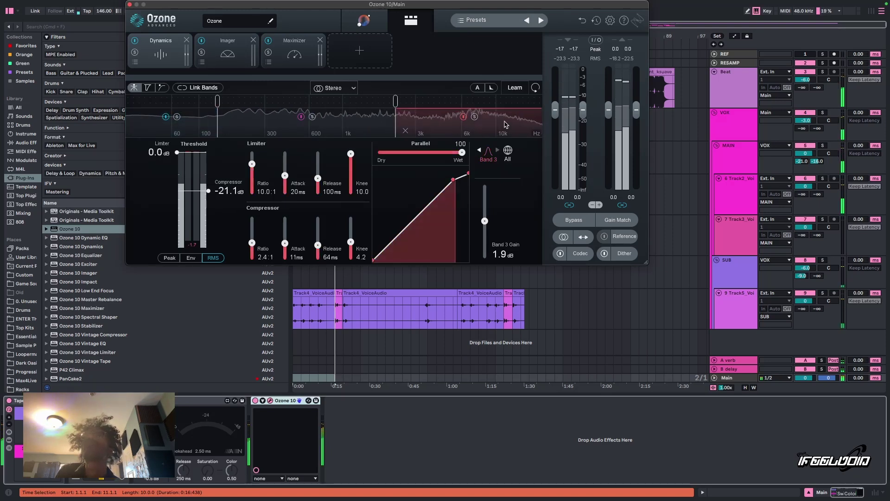
pyautogui.moveTo(210, 194); pyautogui.dragTo(225, 180)
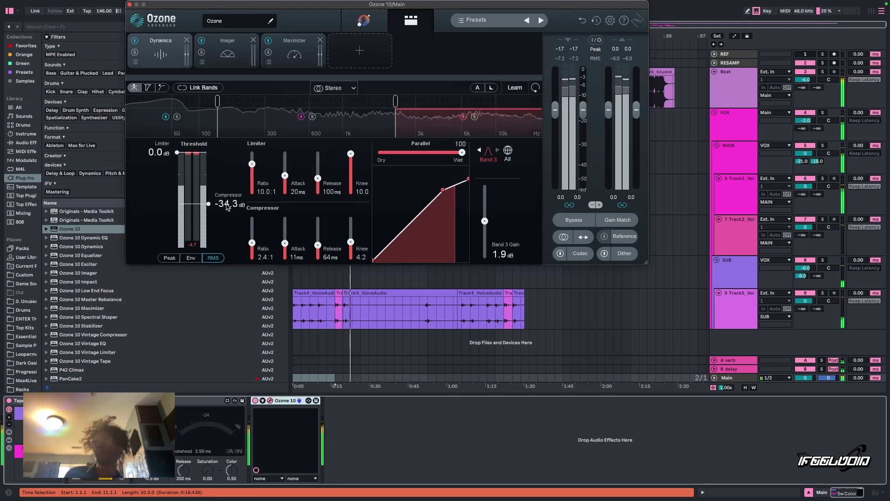
pyautogui.moveTo(227, 206); pyautogui.dragTo(229, 221)
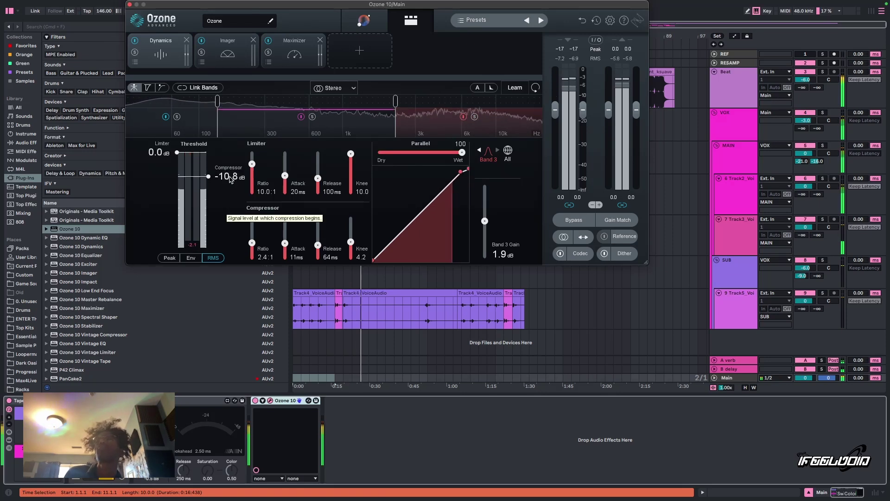
pyautogui.moveTo(230, 180); pyautogui.dragTo(232, 192)
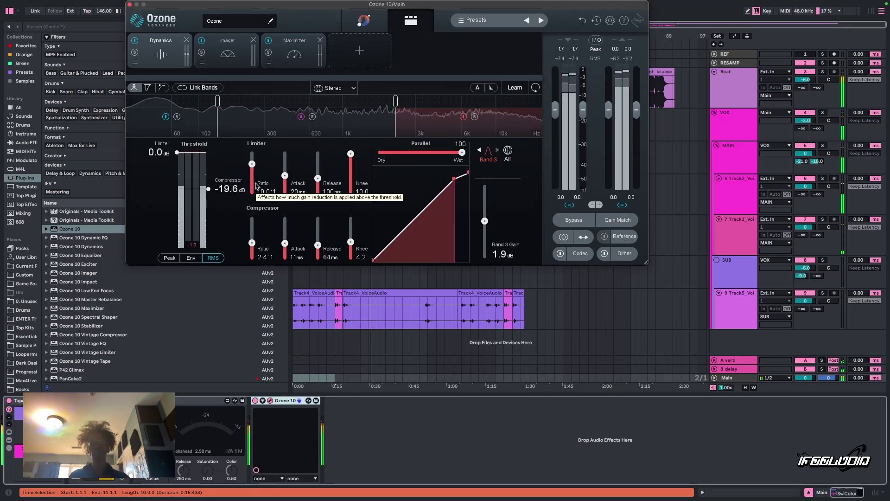
# Divide the Imager into three bands and set the stereo width to -49 for band 1 and 37 for band 3
pyautogui.click(232, 57)
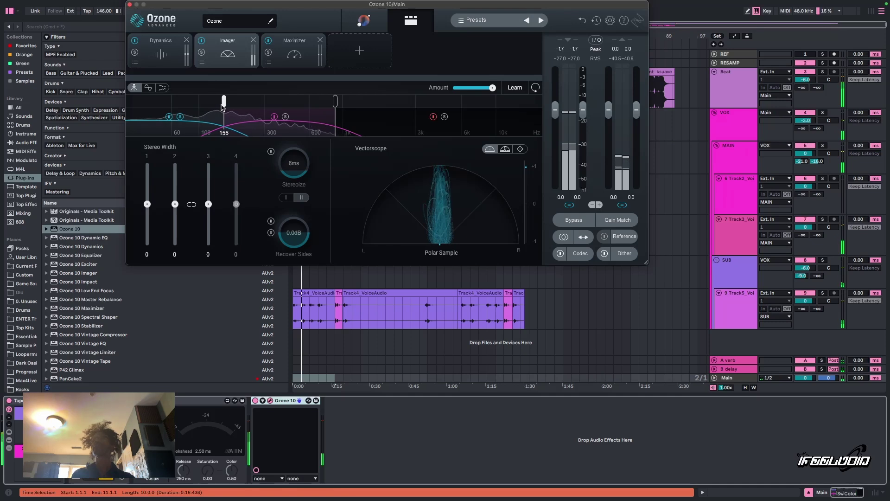
pyautogui.moveTo(222, 106); pyautogui.dragTo(224, 107)
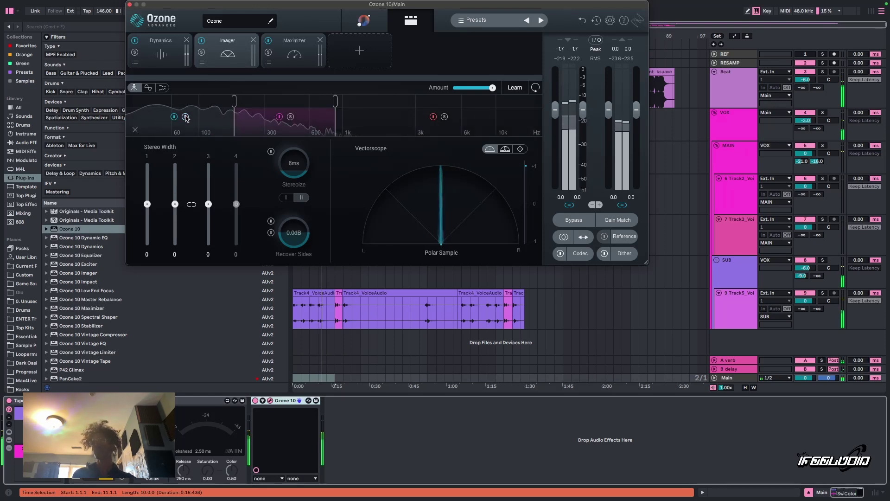
pyautogui.moveTo(147, 221); pyautogui.dragTo(147, 226)
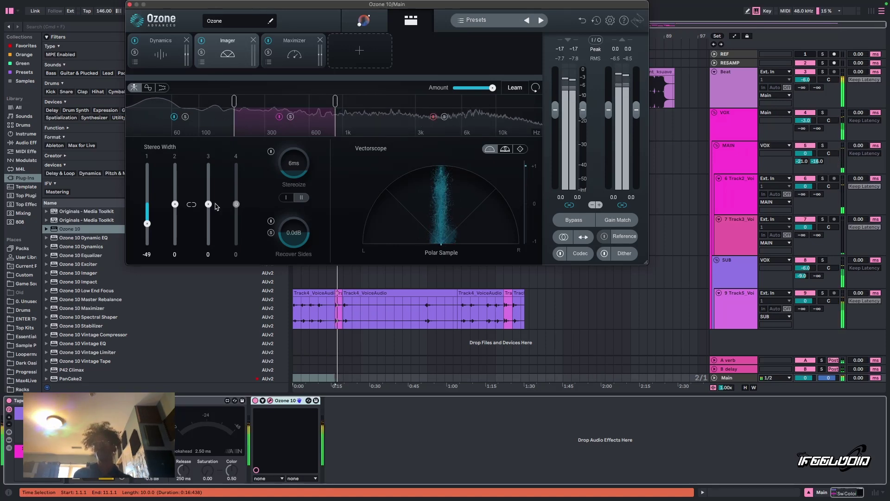
pyautogui.moveTo(211, 203); pyautogui.dragTo(211, 197)
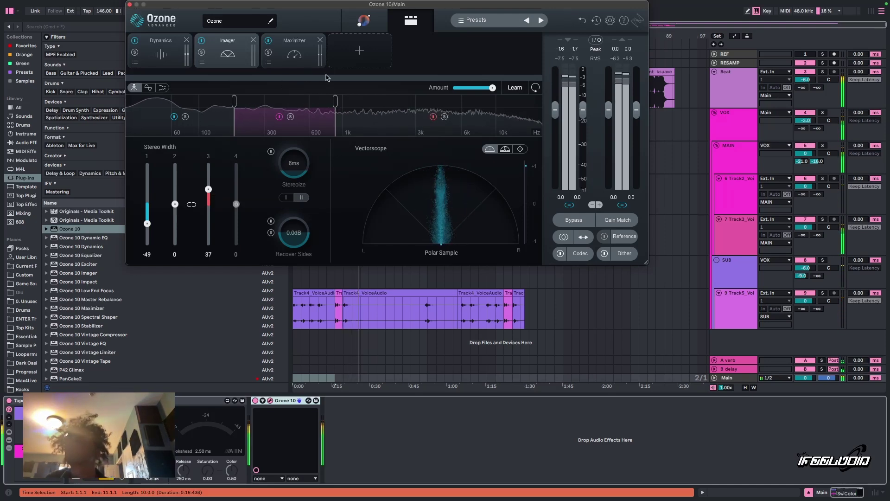
# Set the Maximizer's Transient Emphasis to 10%, Soft Clip to 8% and Threshold to -1.0 dB
pyautogui.click(161, 55)
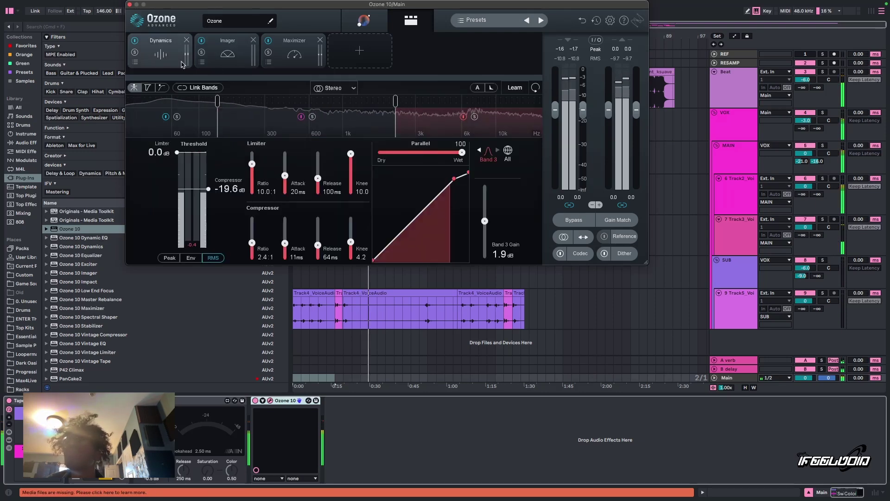
pyautogui.click(227, 53)
pyautogui.click(296, 64)
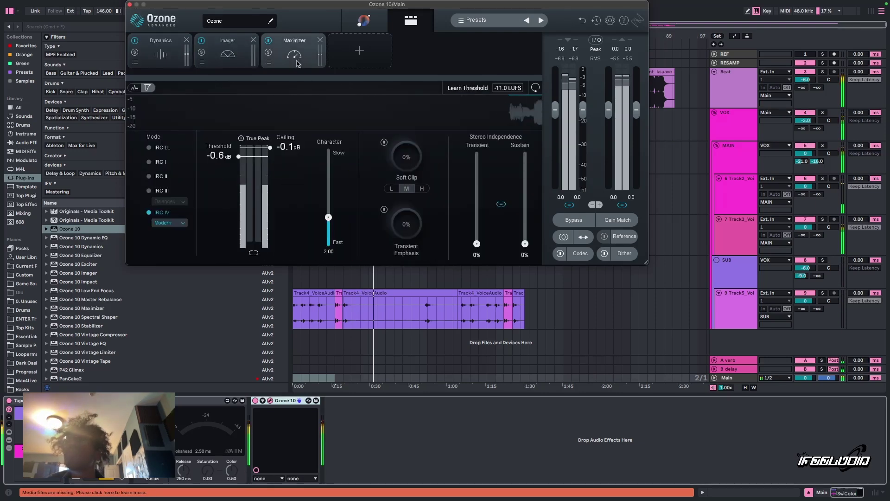
pyautogui.moveTo(290, 9); pyautogui.dragTo(236, 84)
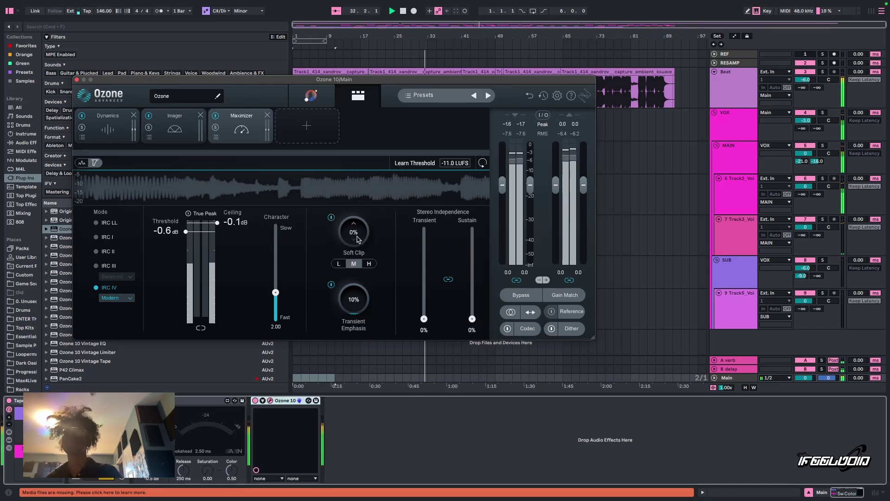
pyautogui.scroll(1, 357, 239)
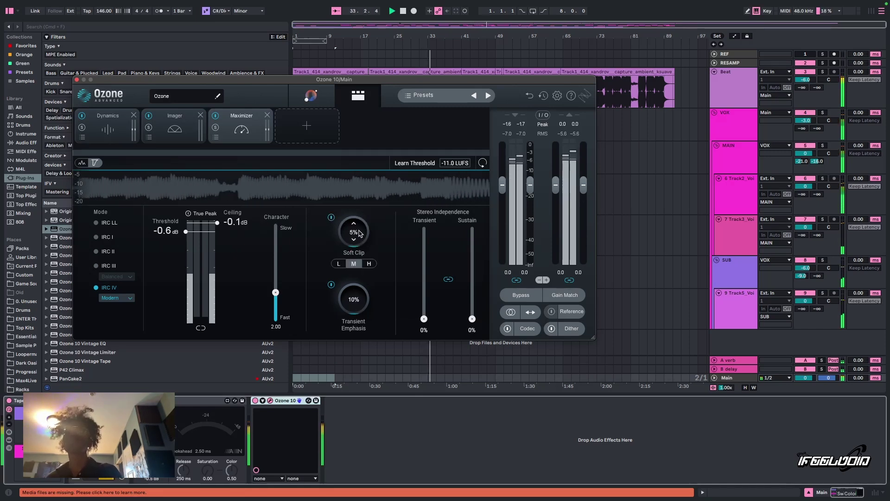
pyautogui.scroll(1, 359, 234)
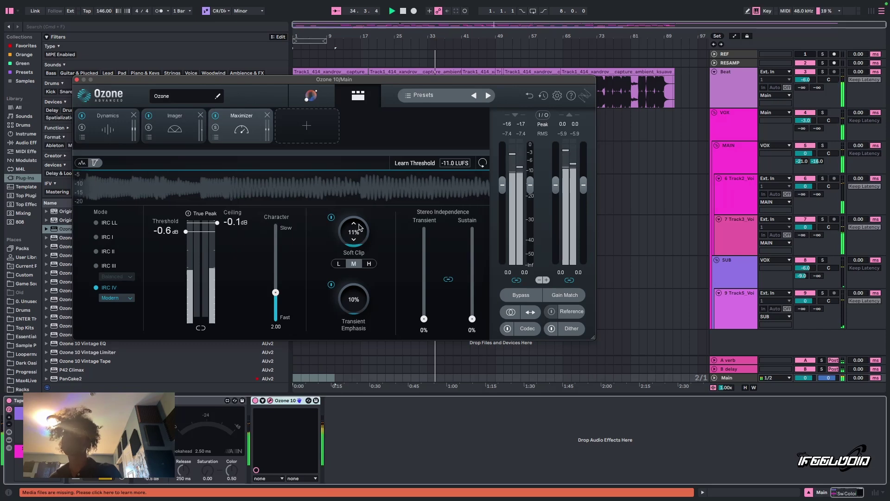
pyautogui.scroll(-1, 359, 227)
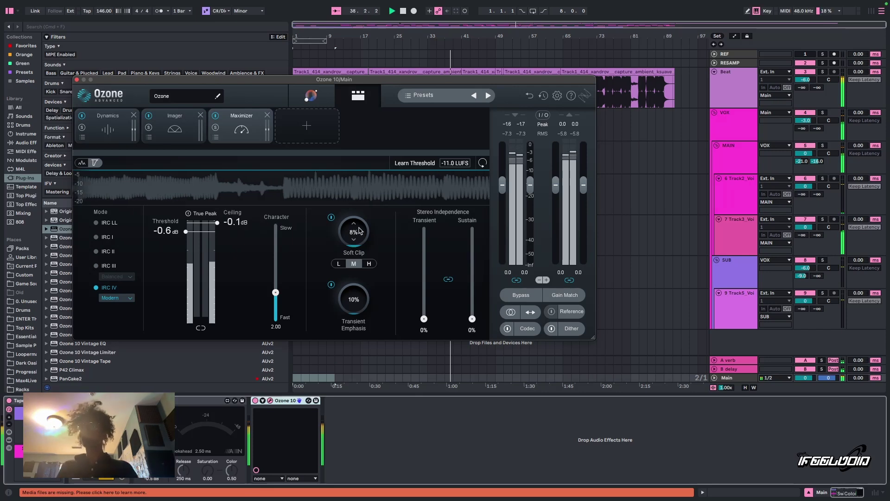
pyautogui.moveTo(186, 232); pyautogui.dragTo(187, 242)
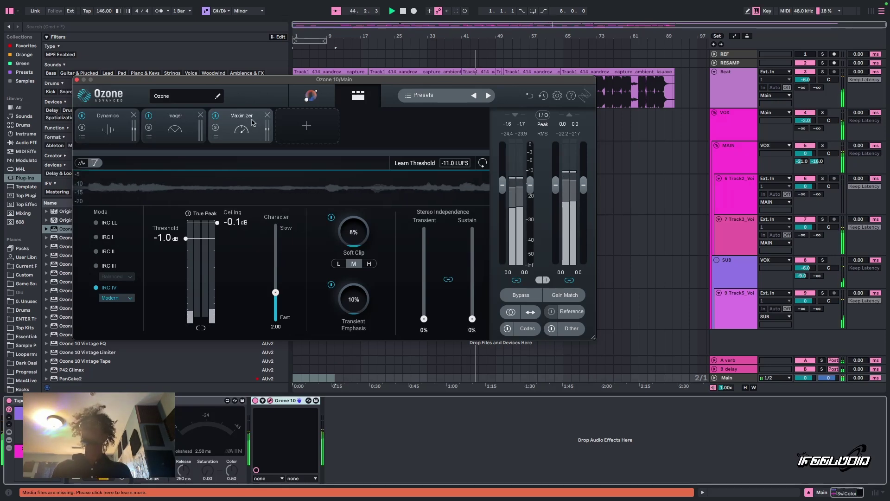
# Lower the Dynamics compressor threshold to -18.1 dB on both Band 1 and Band 2
pyautogui.click(107, 127)
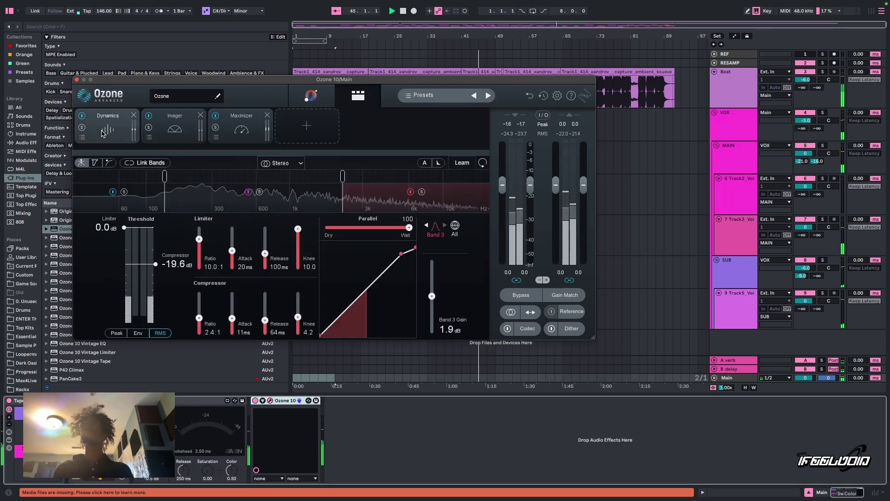
pyautogui.click(199, 190)
pyautogui.click(129, 200)
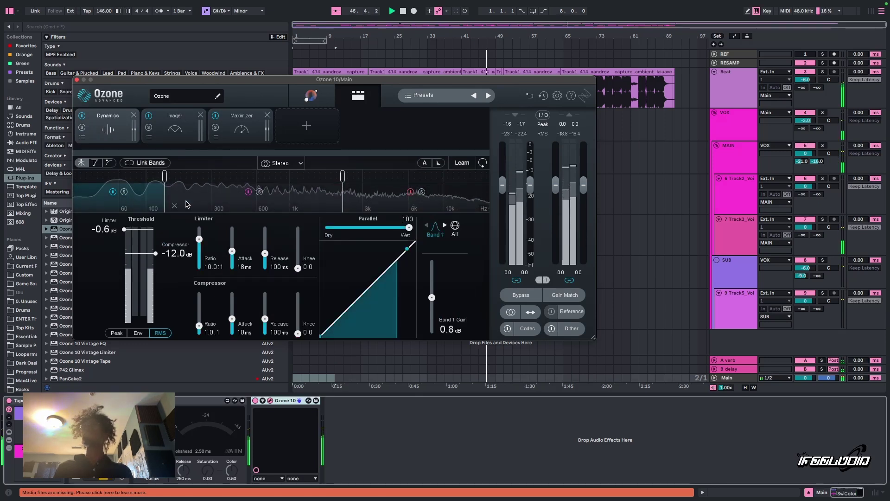
pyautogui.moveTo(157, 253); pyautogui.dragTo(156, 263)
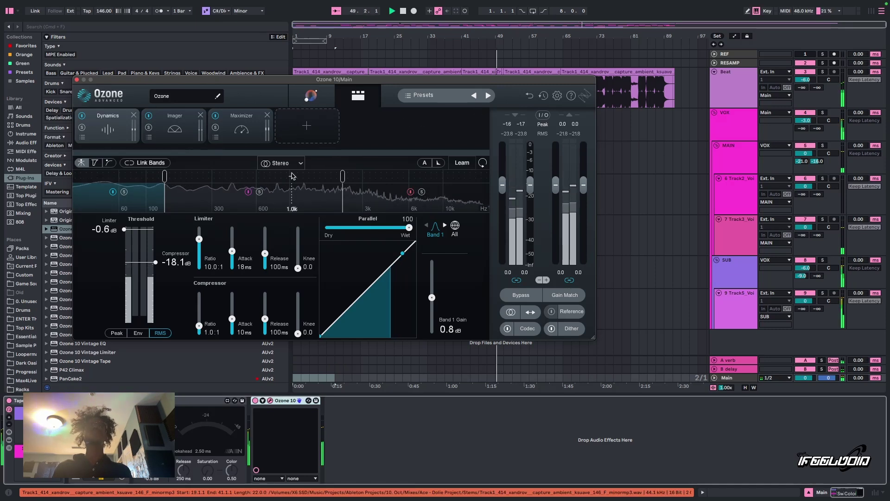
pyautogui.click(263, 192)
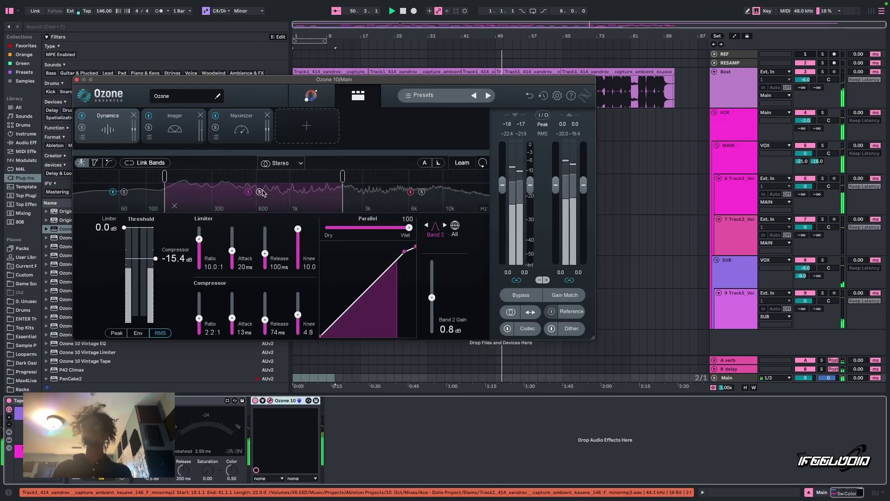
pyautogui.moveTo(156, 258); pyautogui.dragTo(154, 265)
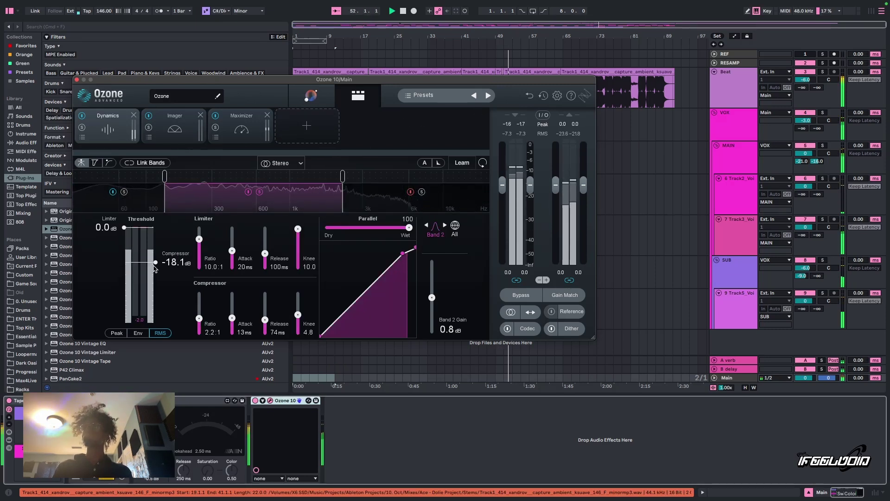
pyautogui.click(260, 192)
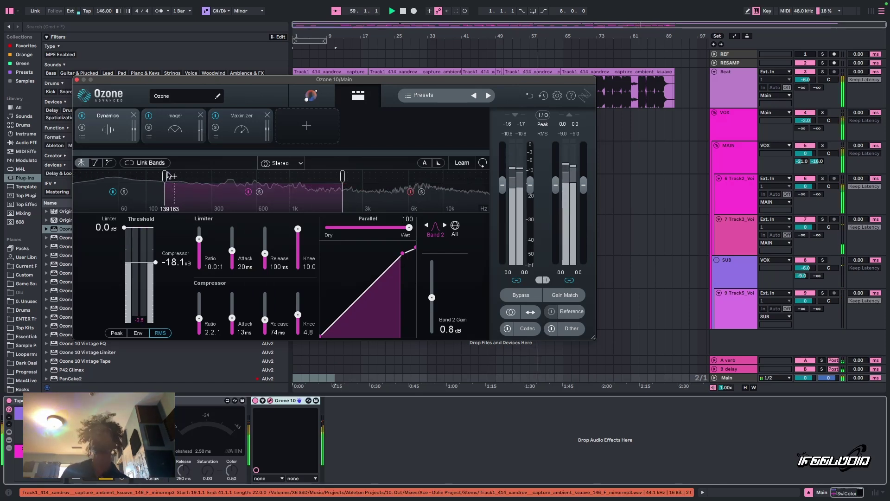
# Enable the Imager's Stereoize at 7 ms, set band 3's stereo width to 30, and close the Ozone window
pyautogui.click(190, 133)
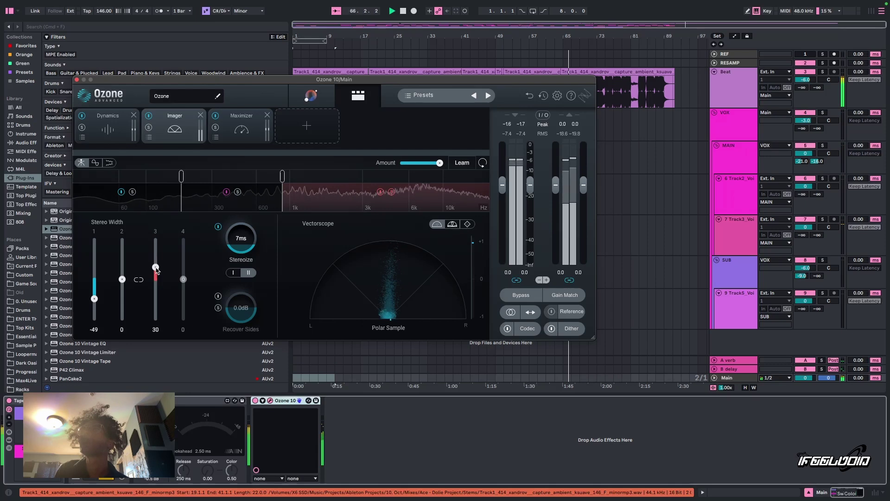
pyautogui.click(77, 80)
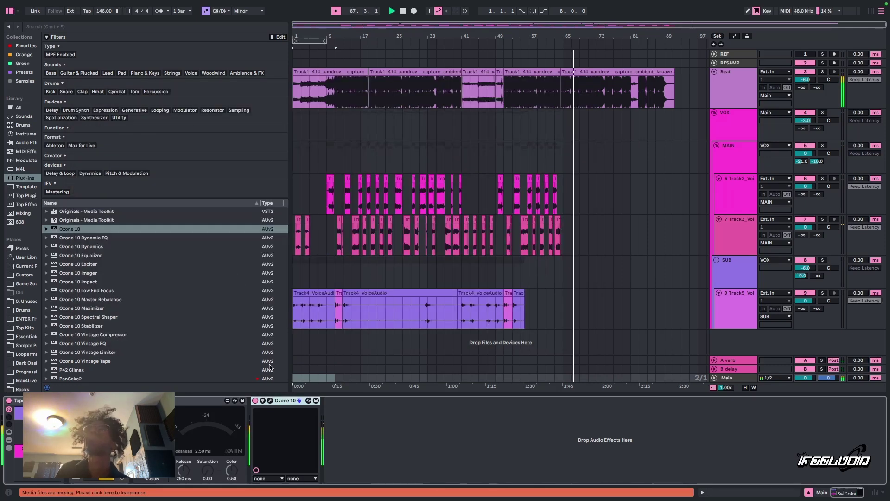
# Show the Ozone 10 window on Main during playback, move it clear of the Beat track, and hide it
pyautogui.click(270, 400)
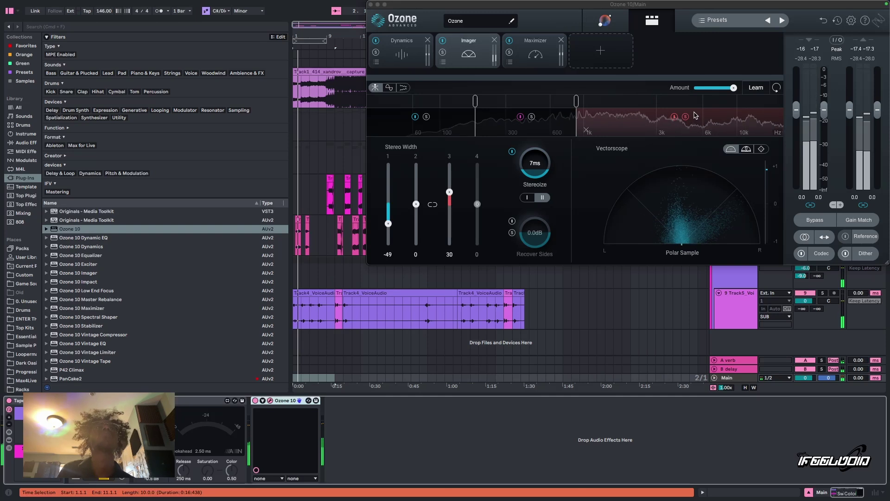
pyautogui.moveTo(541, 11); pyautogui.dragTo(541, 142)
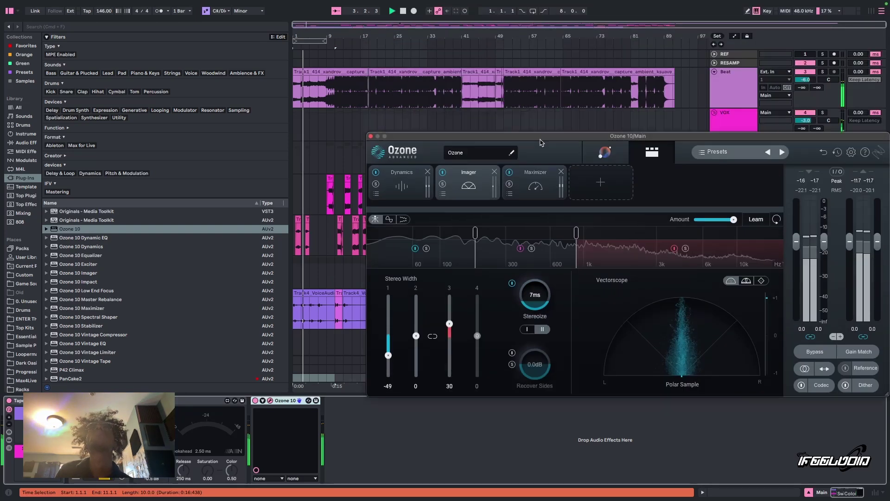
pyautogui.press('super+alt+p')
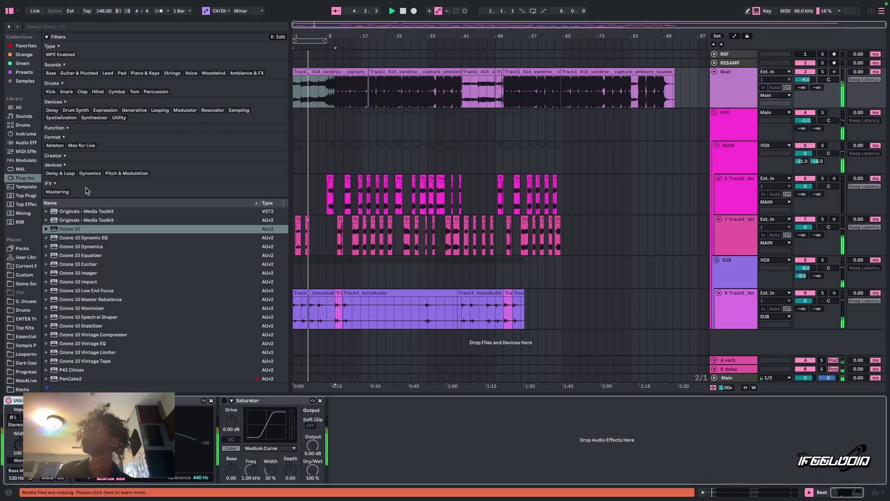
# Find Ozone 10 Dynamic EQ among the plug-ins and add it after the Saturator on the Beat track
pyautogui.click(22, 153)
pyautogui.click(31, 176)
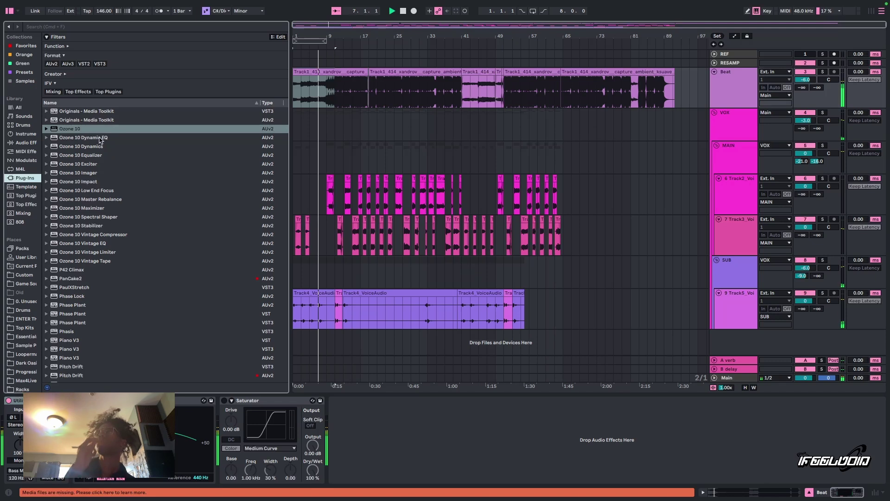
pyautogui.moveTo(101, 140); pyautogui.dragTo(344, 85)
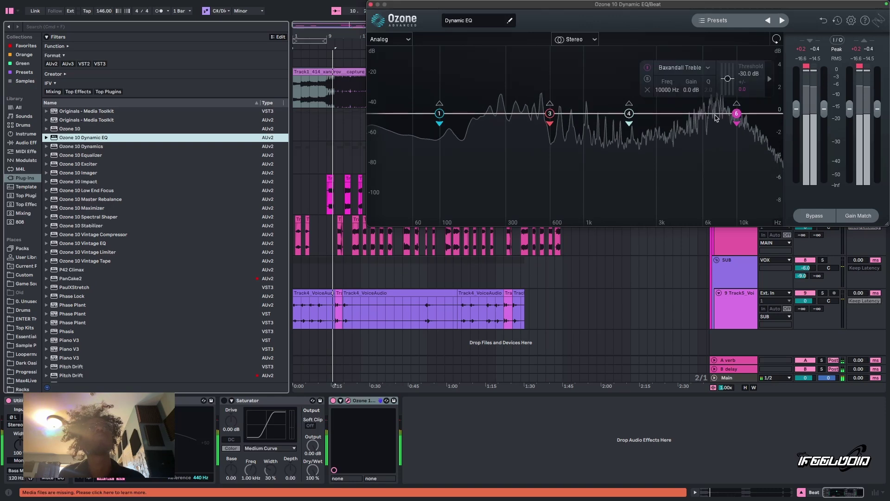
# Set the Dynamic EQ's Baxandall Treble band to 5787 Hz, -2.5 dB gain and a -39.5 dB threshold, and close its window
pyautogui.moveTo(736, 113); pyautogui.dragTo(689, 131)
pyautogui.moveTo(709, 89); pyautogui.dragTo(710, 93)
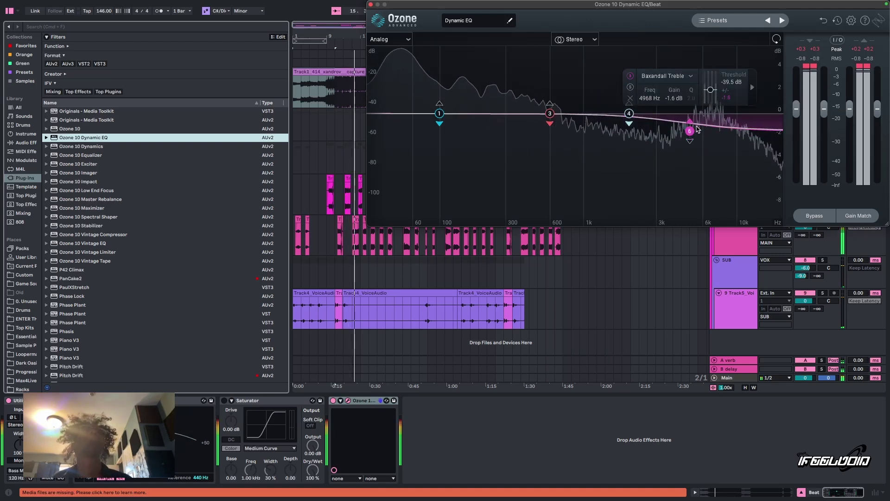
pyautogui.moveTo(699, 130); pyautogui.dragTo(700, 141)
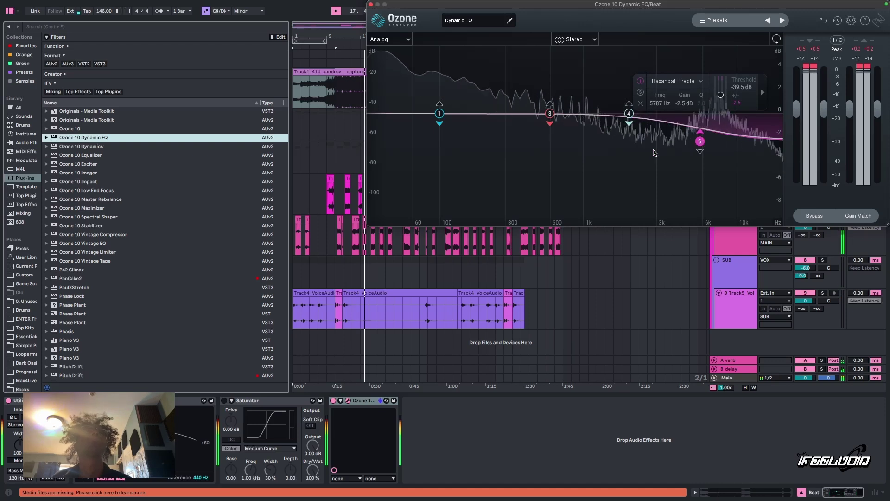
pyautogui.click(371, 5)
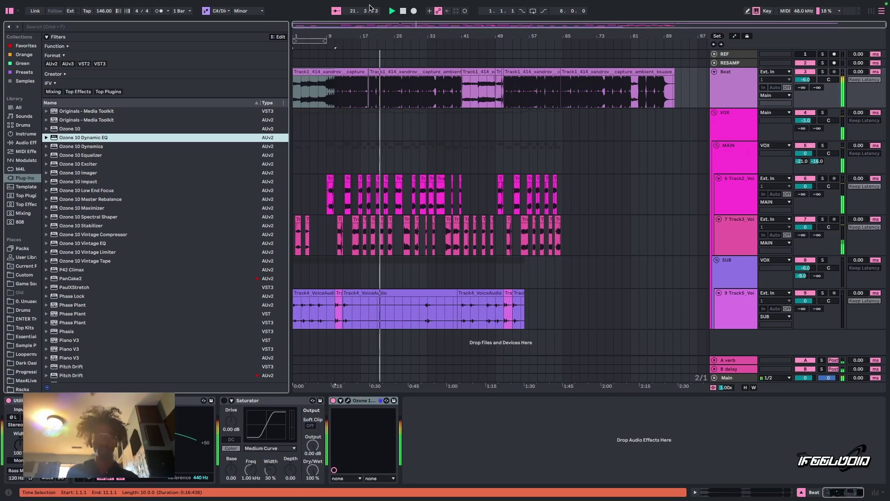
# Add a Vintage Limiter to Ozone 10 on Main, with the Ceiling at -0.1 dB and the Threshold at -1.5 dB
pyautogui.click(726, 377)
pyautogui.click(544, 214)
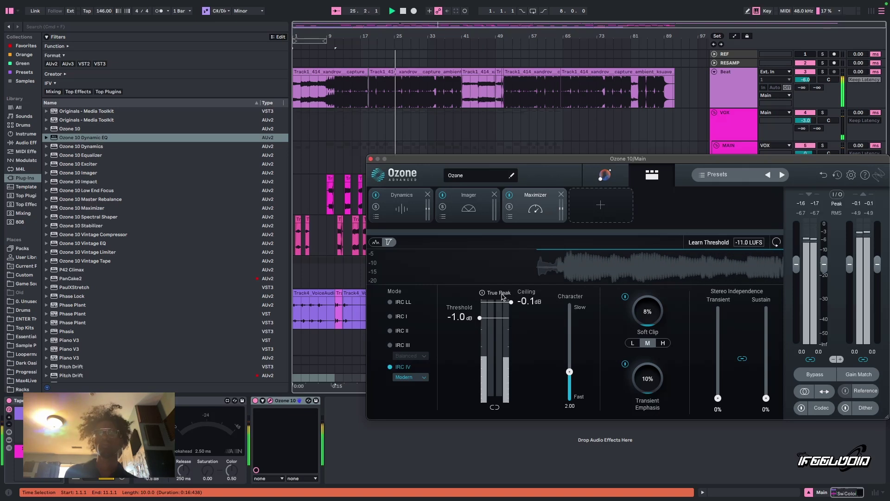
pyautogui.click(600, 205)
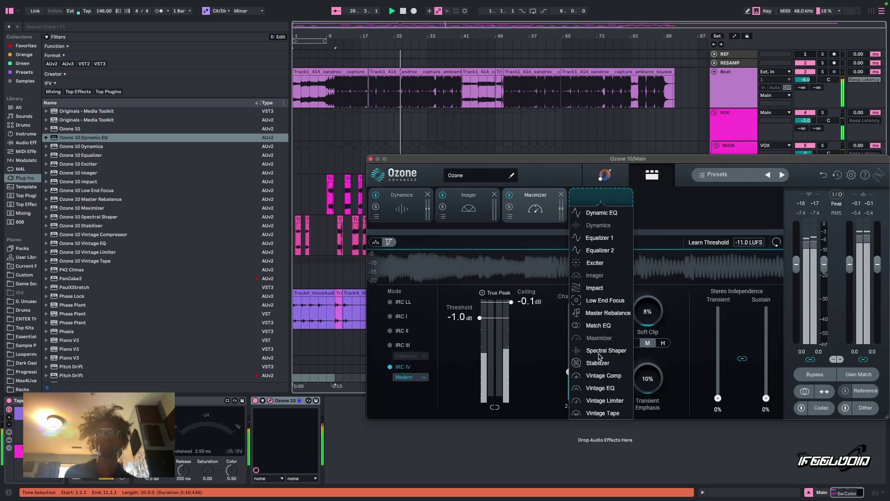
pyautogui.click(603, 400)
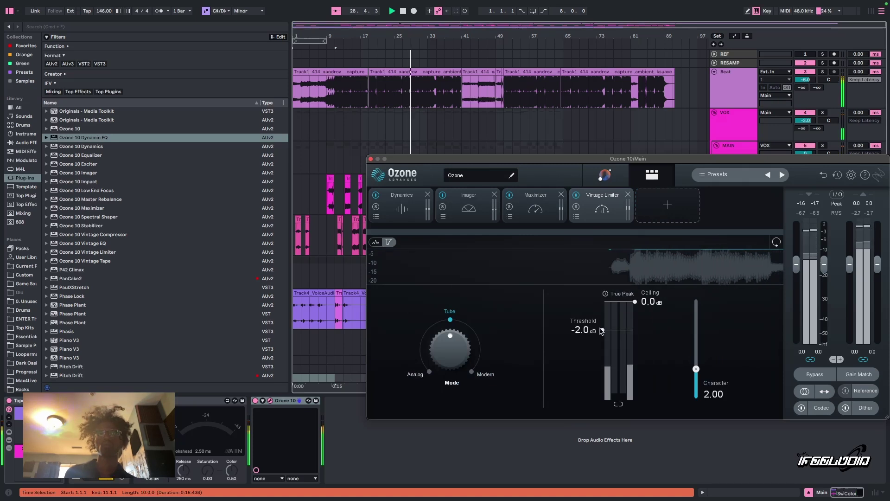
pyautogui.moveTo(602, 329); pyautogui.dragTo(602, 326)
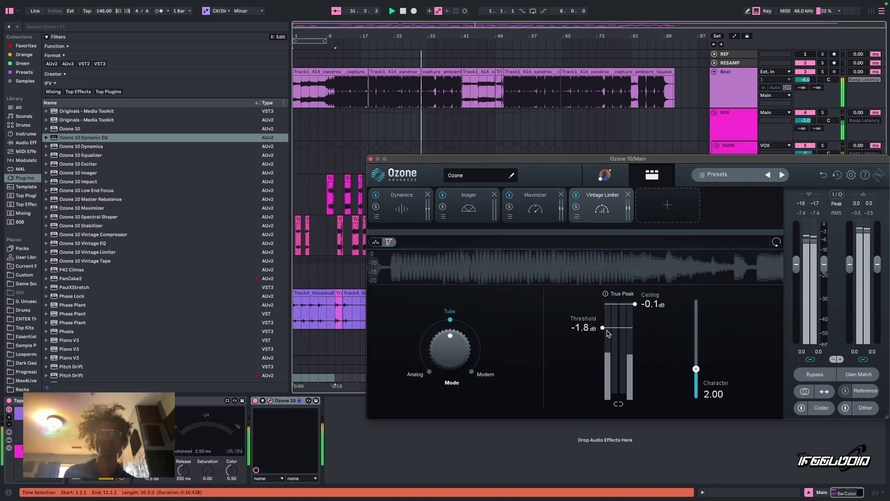
pyautogui.moveTo(607, 329); pyautogui.dragTo(608, 328)
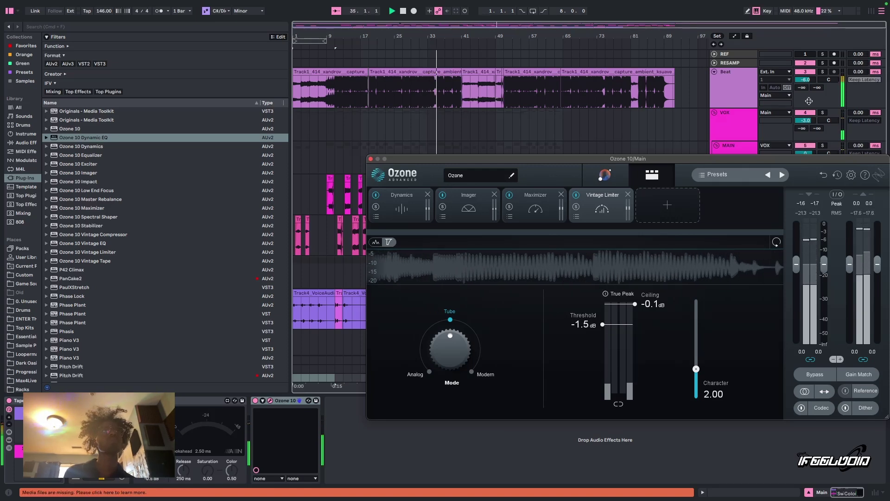
# Lower the Beat track's volume to -7.0 dB and close the Ozone window
pyautogui.moveTo(809, 79); pyautogui.dragTo(815, 94)
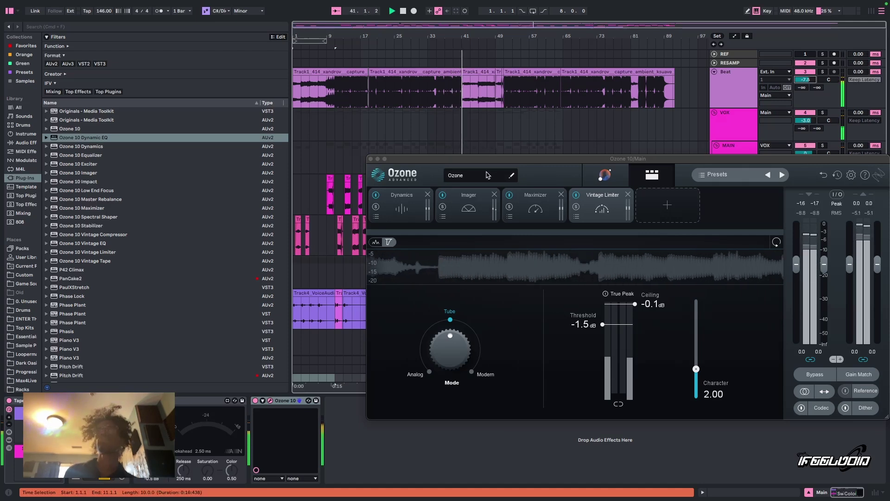
pyautogui.click(370, 159)
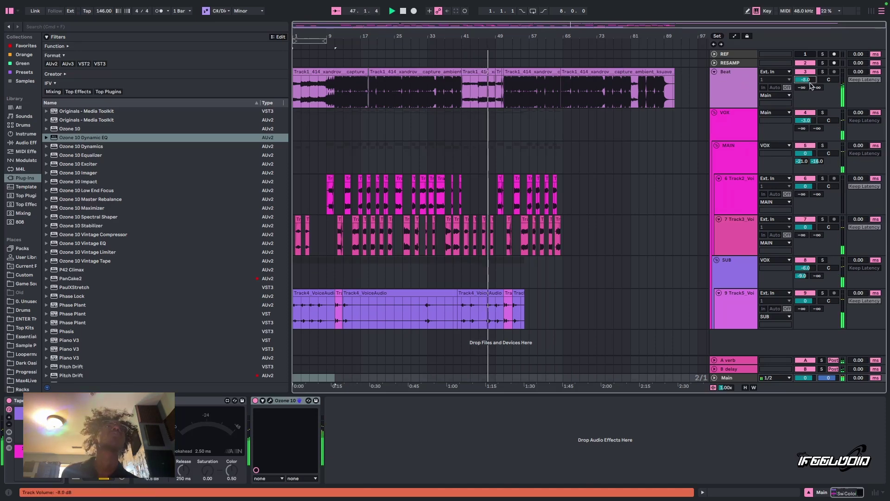
pyautogui.moveTo(810, 86); pyautogui.dragTo(812, 81)
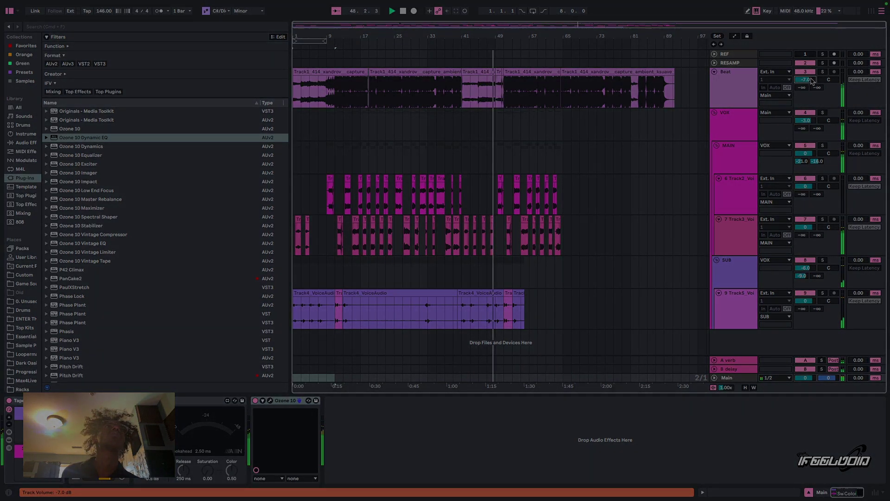